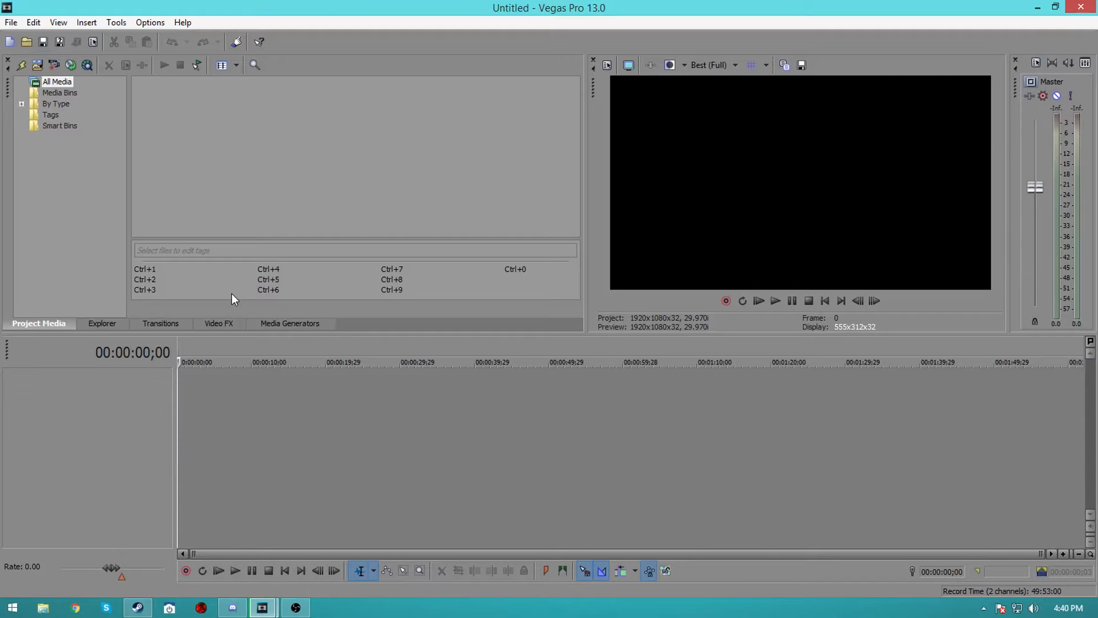
# Browse the Video FX plug-in list and presets, such as Brightness and Contrast, switching back and forth with Project Media
pyautogui.click(213, 322)
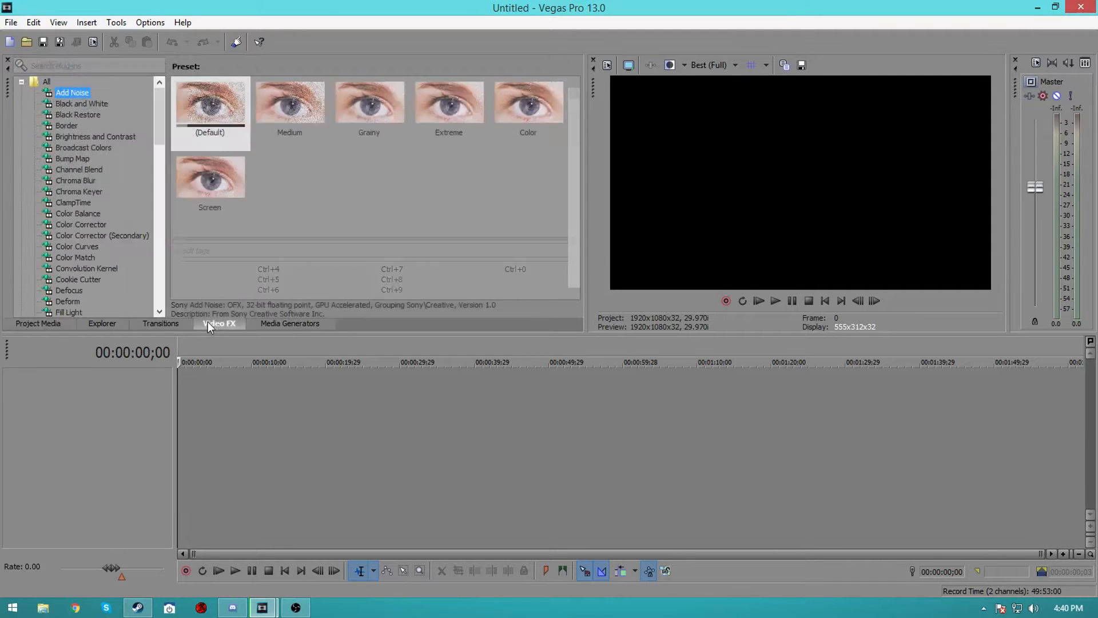
pyautogui.click(90, 215)
pyautogui.click(75, 146)
pyautogui.click(80, 190)
pyautogui.click(91, 138)
pyautogui.click(173, 214)
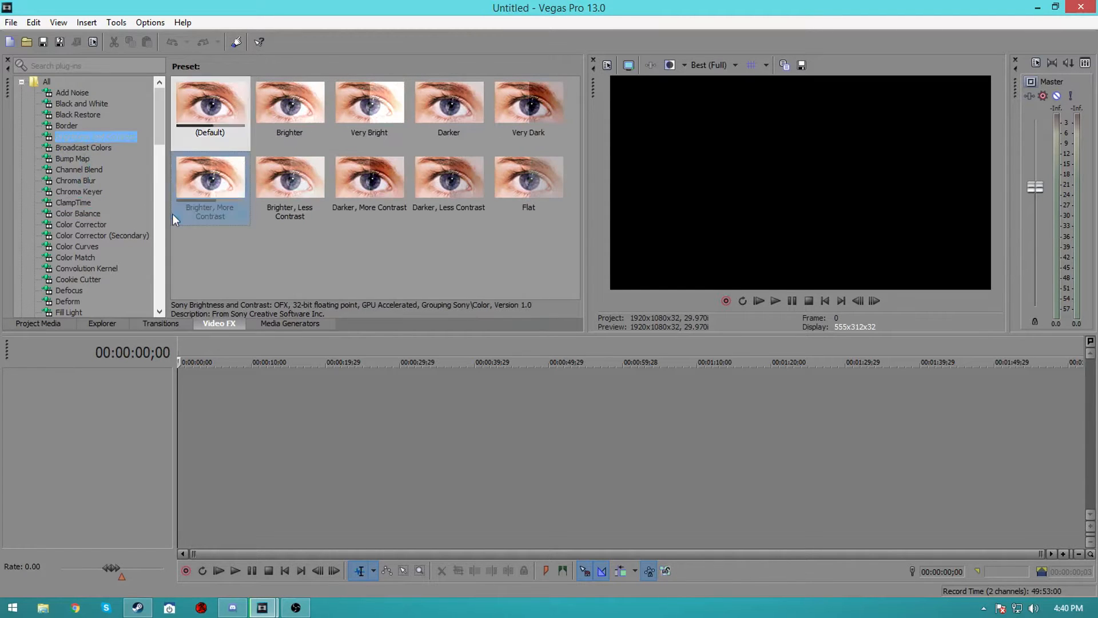
pyautogui.click(35, 324)
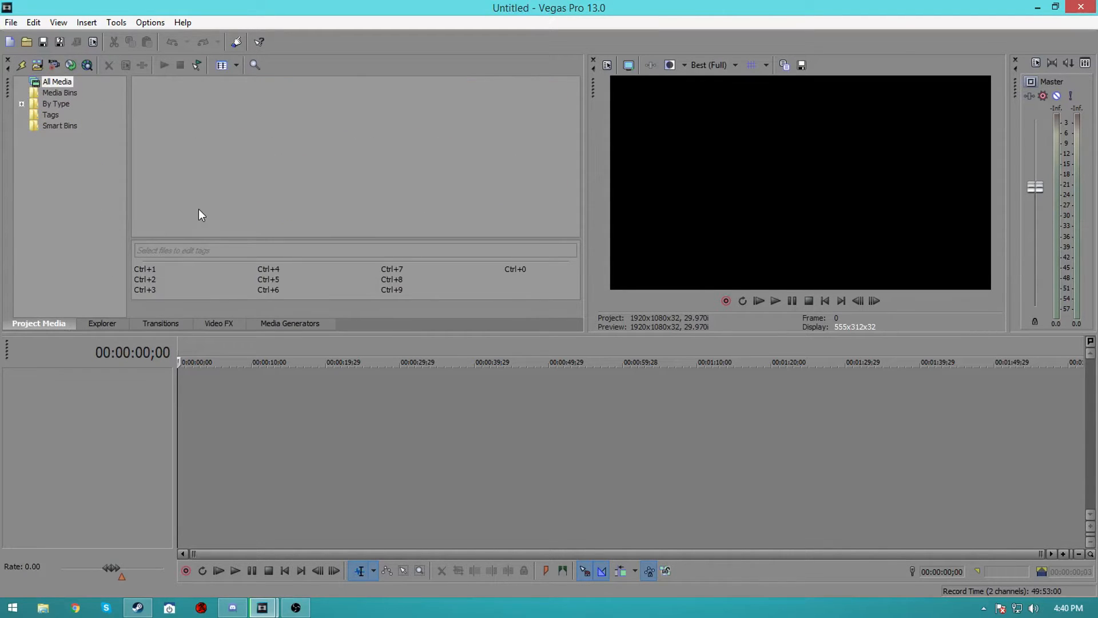
pyautogui.click(206, 325)
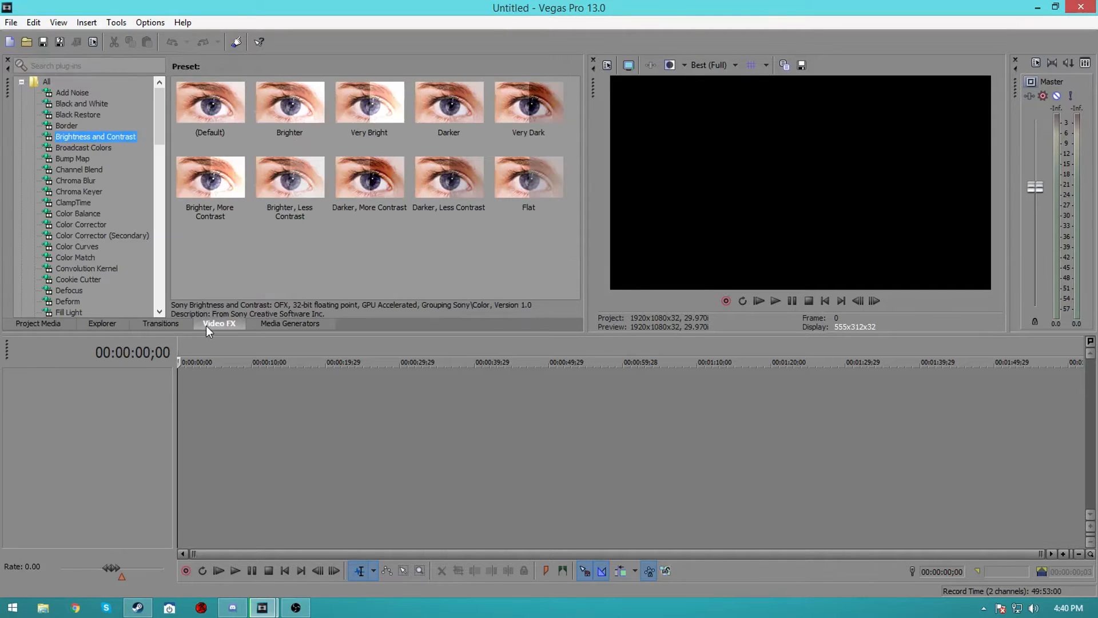
pyautogui.click(55, 322)
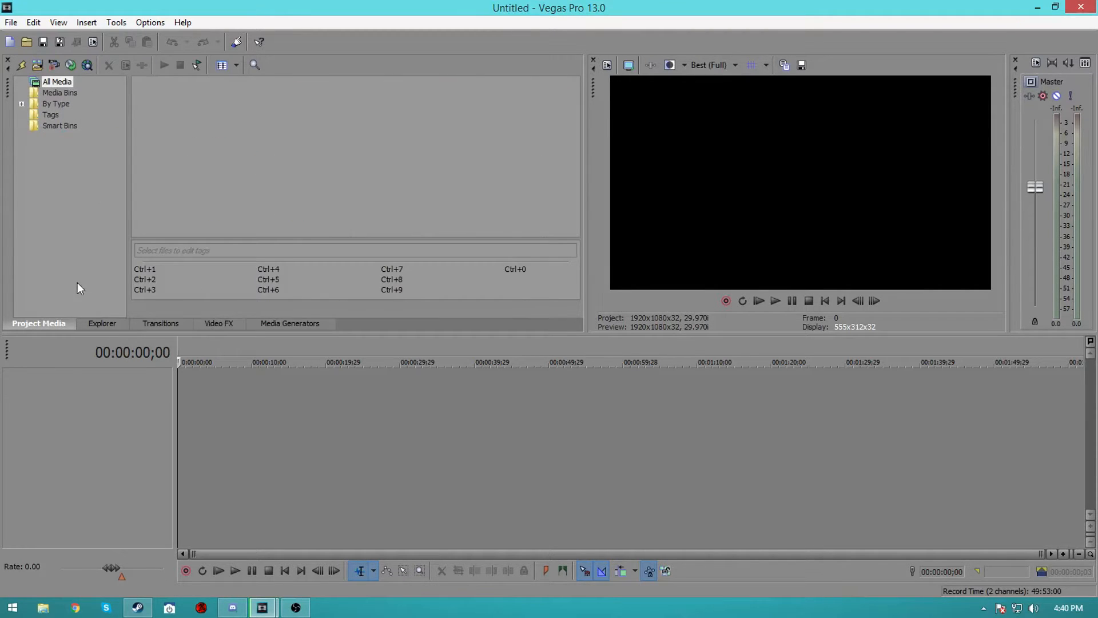
pyautogui.click(223, 323)
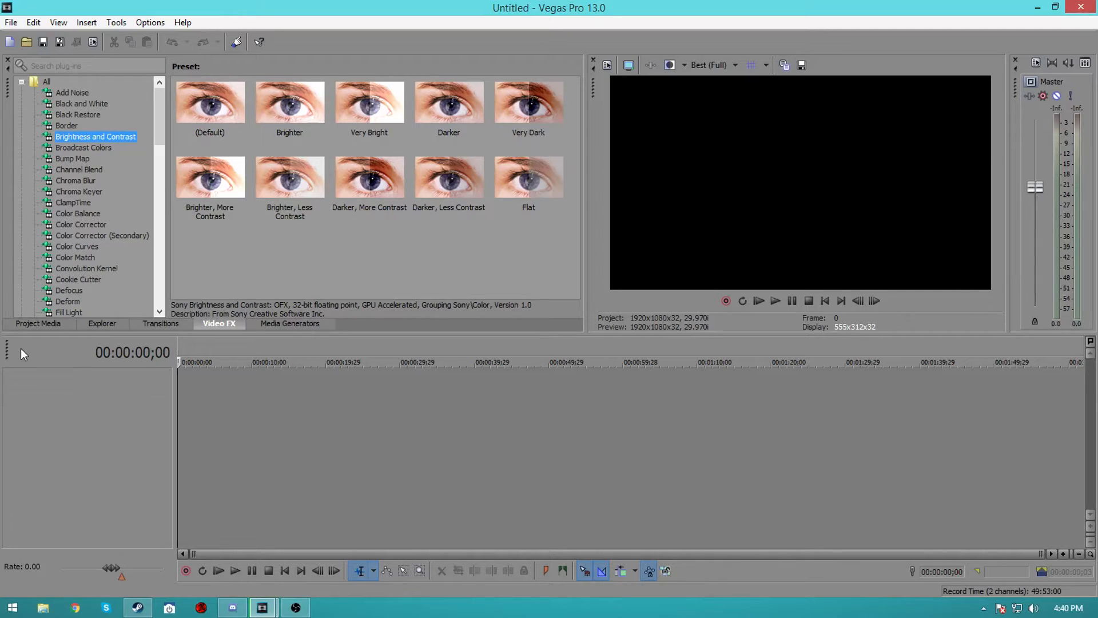
pyautogui.click(49, 325)
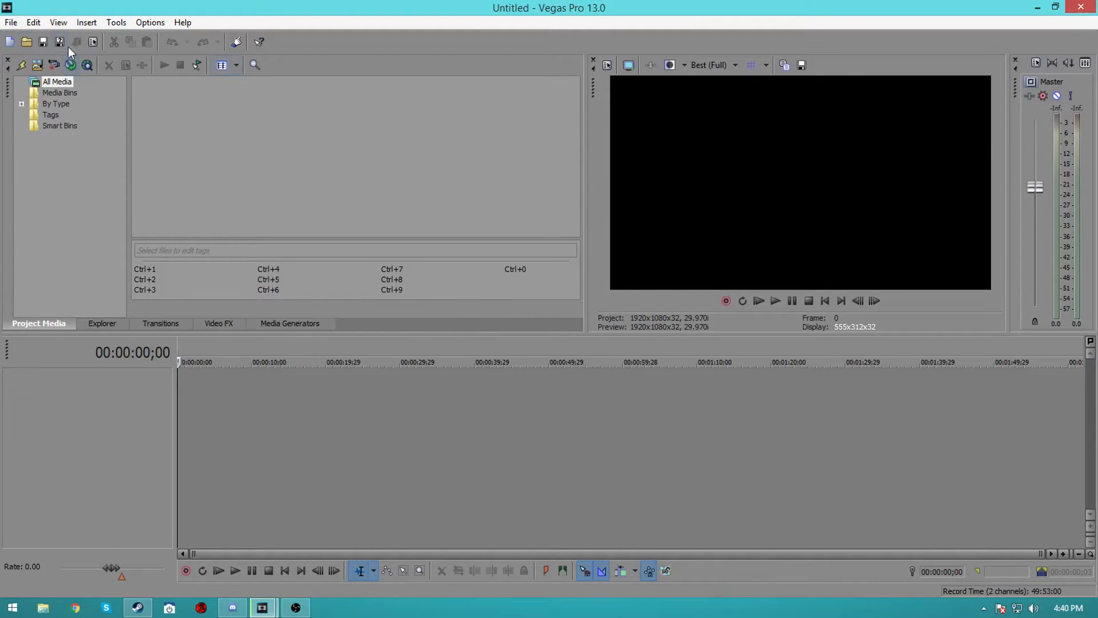
# Open the project properties and set full-resolution rendering quality to Best
pyautogui.click(95, 49)
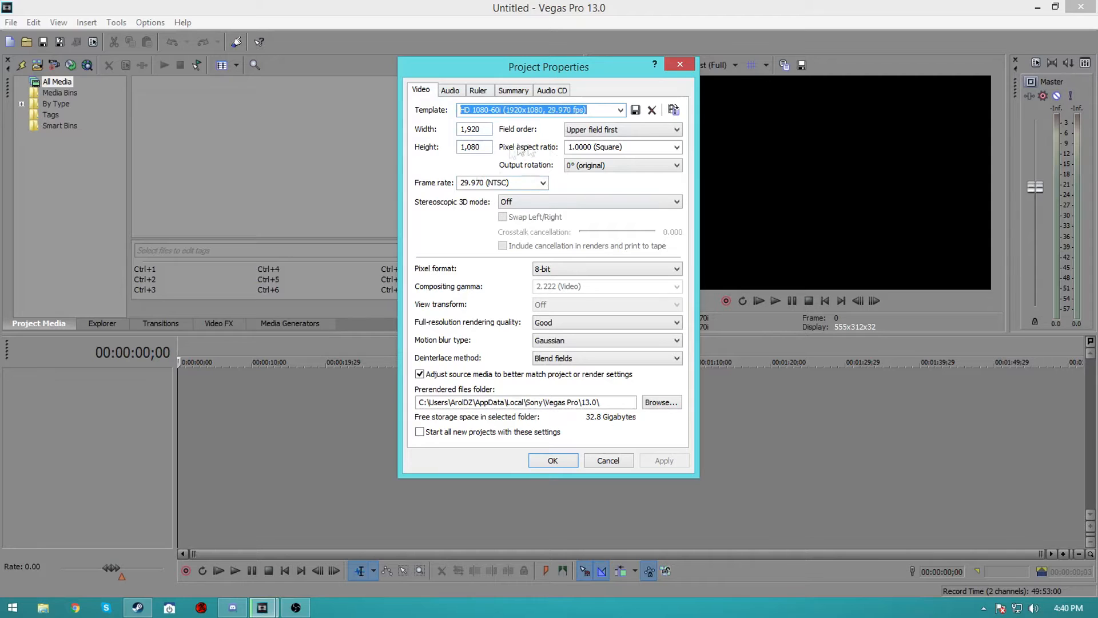
pyautogui.click(552, 323)
pyautogui.click(552, 364)
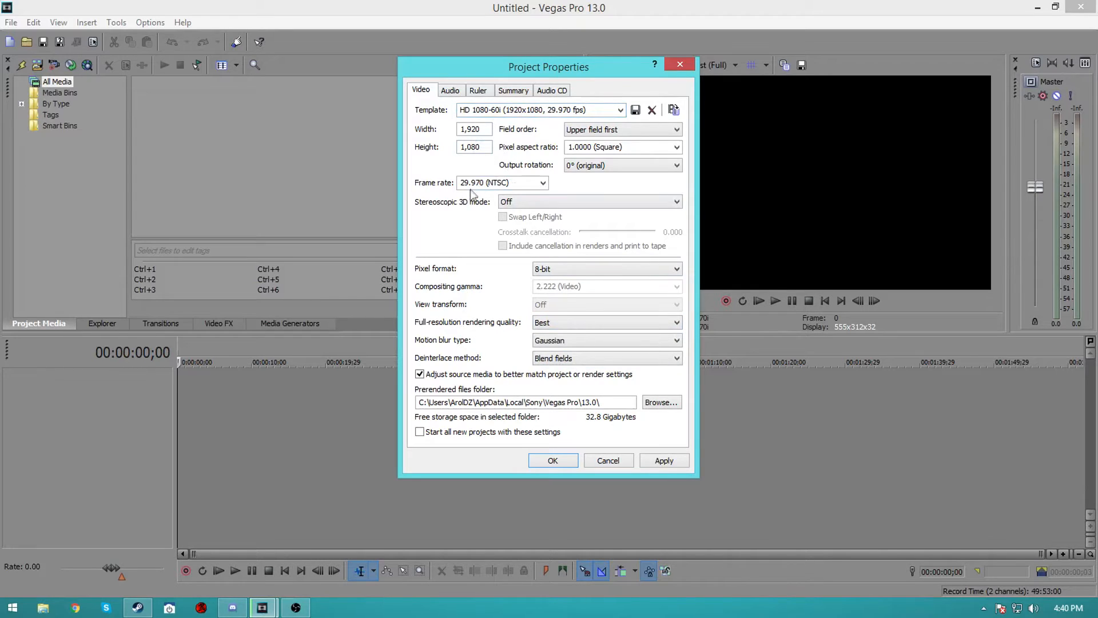
# Switch the project frame rate to 59.940 (Double NTSC) and back to 29.970 (NTSC)
pyautogui.click(511, 183)
pyautogui.click(543, 182)
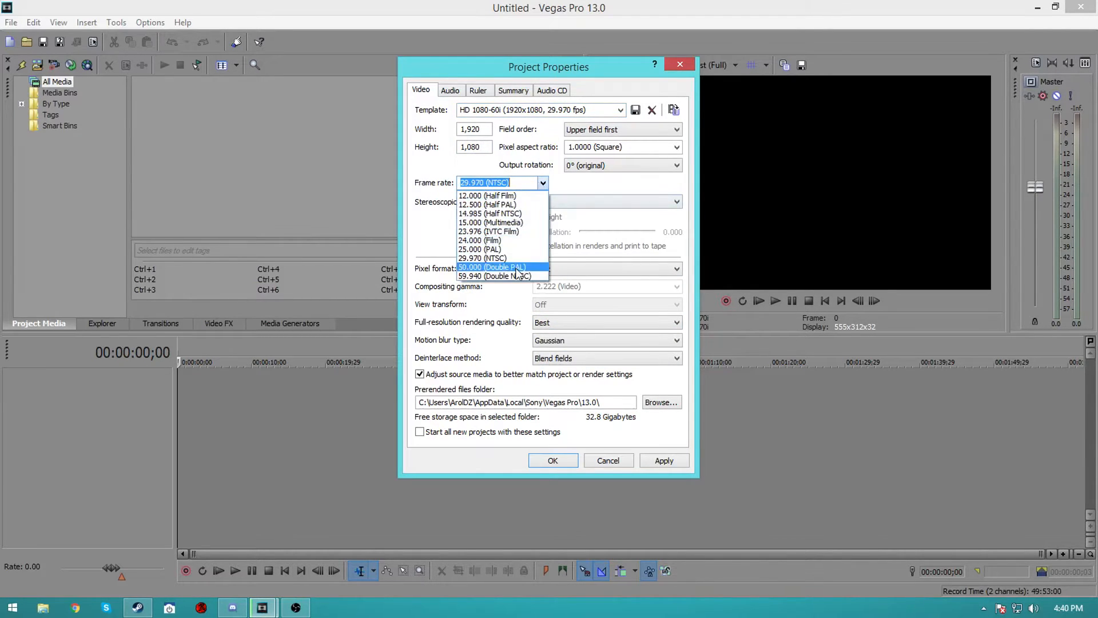
pyautogui.click(504, 277)
pyautogui.click(541, 183)
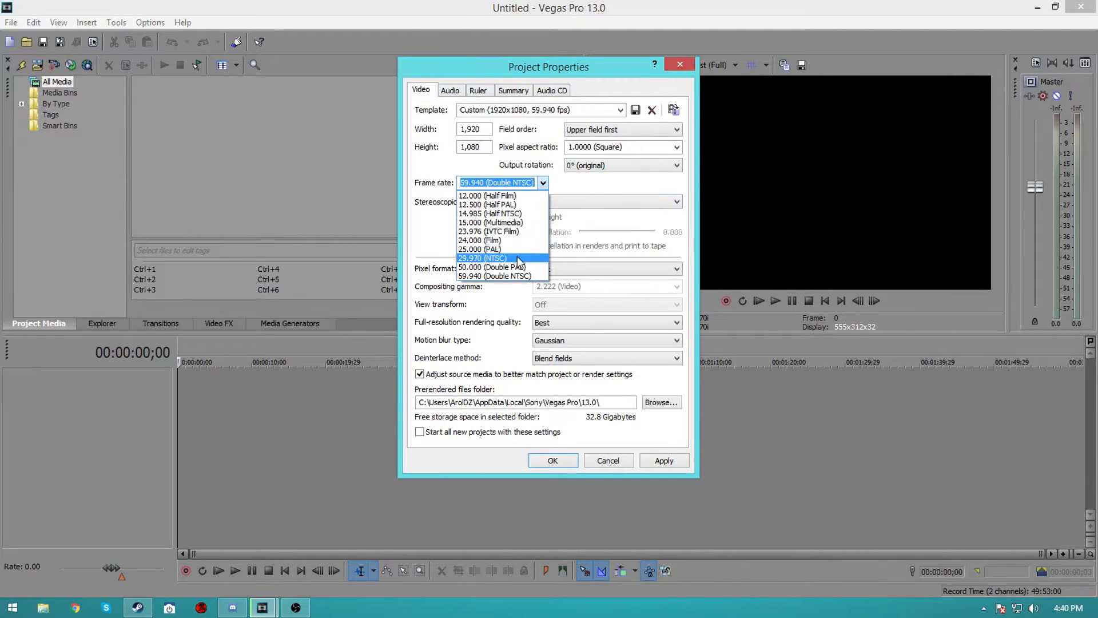
pyautogui.click(518, 257)
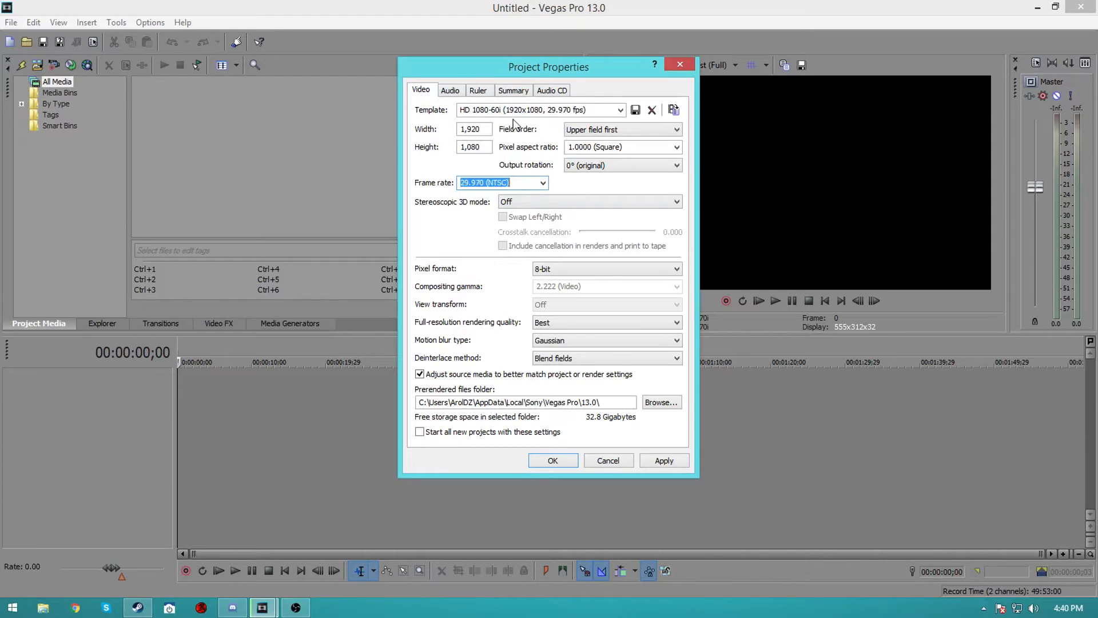
# Change the audio resample and stretch quality in the project's audio settings
pyautogui.click(450, 91)
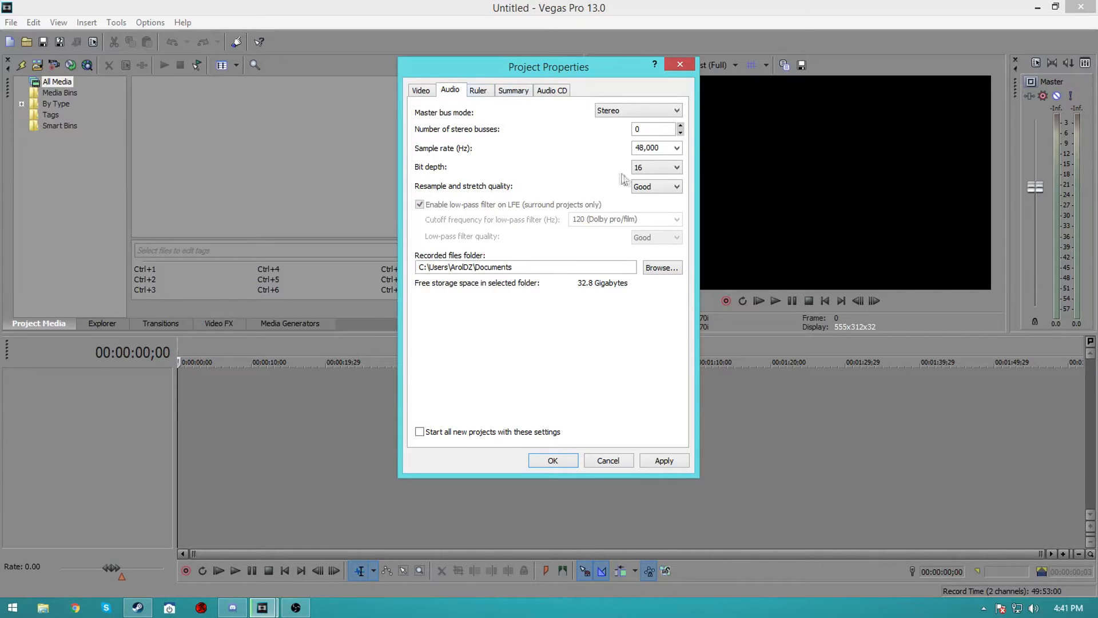
pyautogui.click(657, 187)
pyautogui.click(646, 211)
# Review the Ruler, Summary and Audio CD settings, then apply the project properties
pyautogui.click(487, 91)
pyautogui.click(526, 91)
pyautogui.click(547, 92)
pyautogui.click(483, 91)
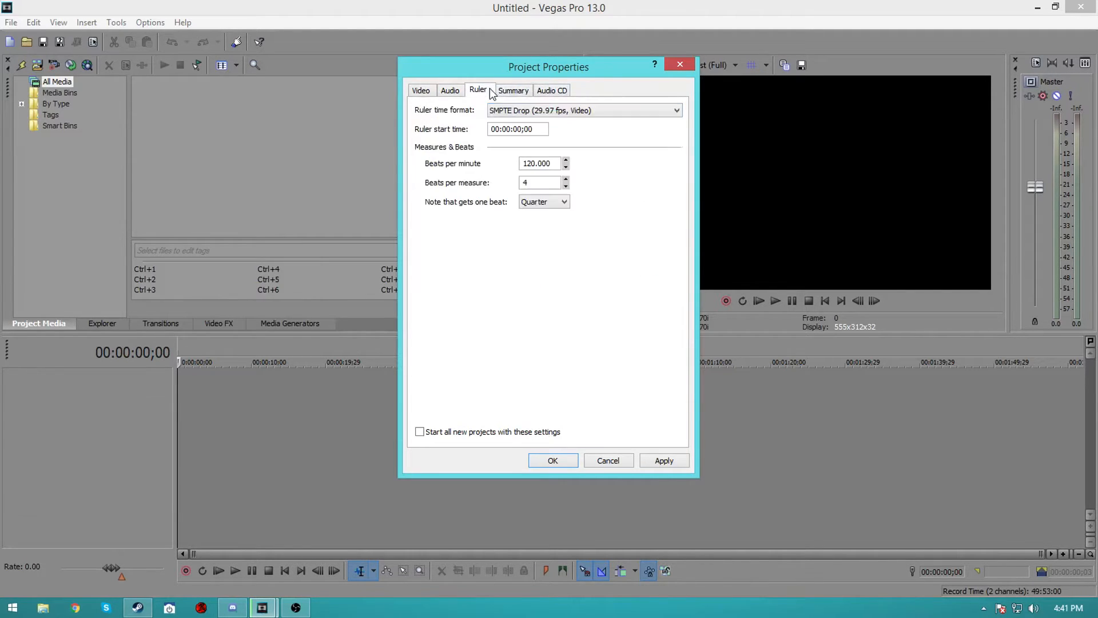
pyautogui.click(430, 91)
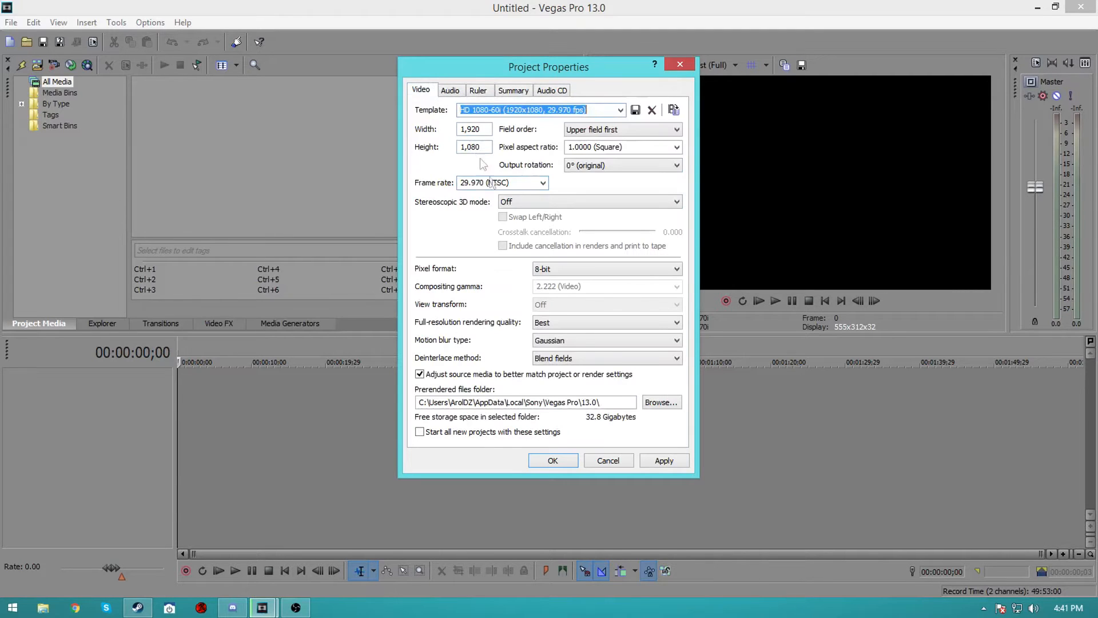
pyautogui.click(543, 461)
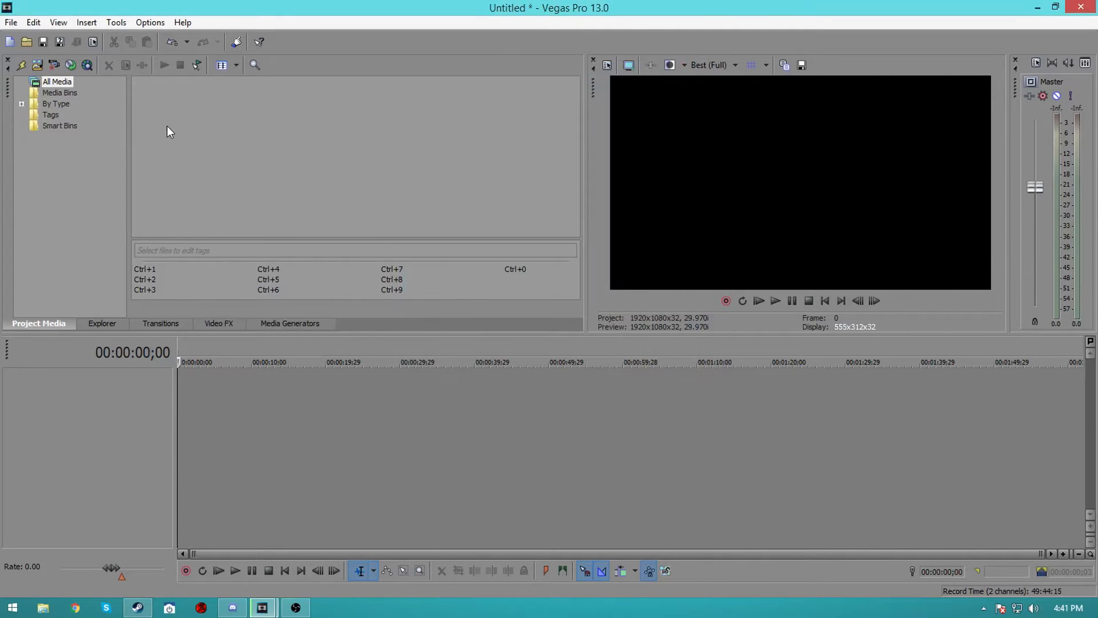
# Start a new project without saving changes to the current one
pyautogui.click(9, 41)
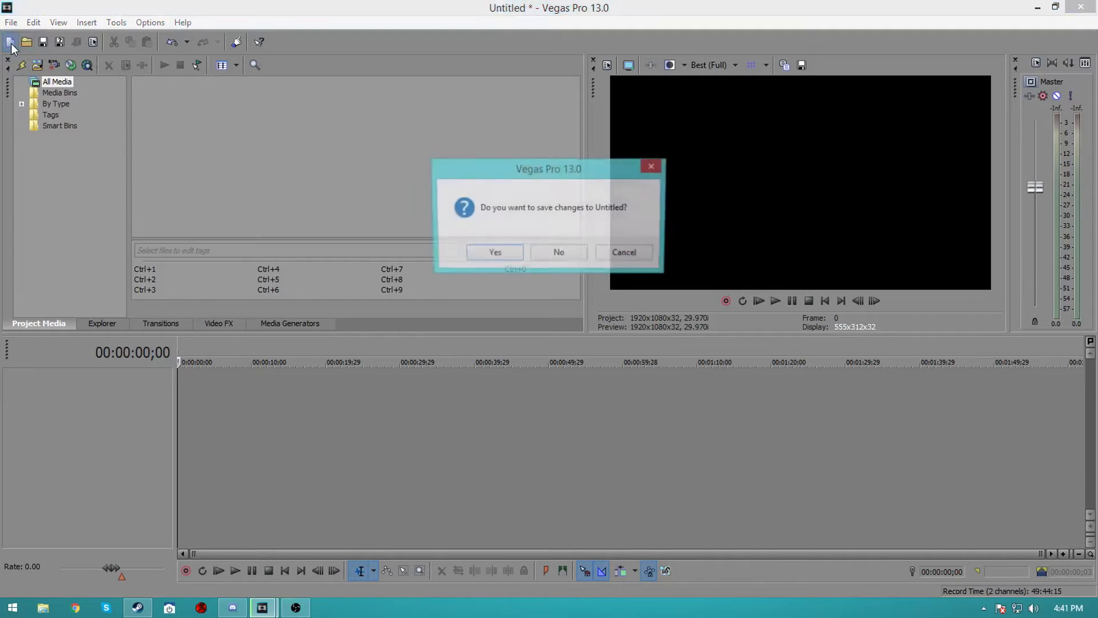
pyautogui.click(558, 253)
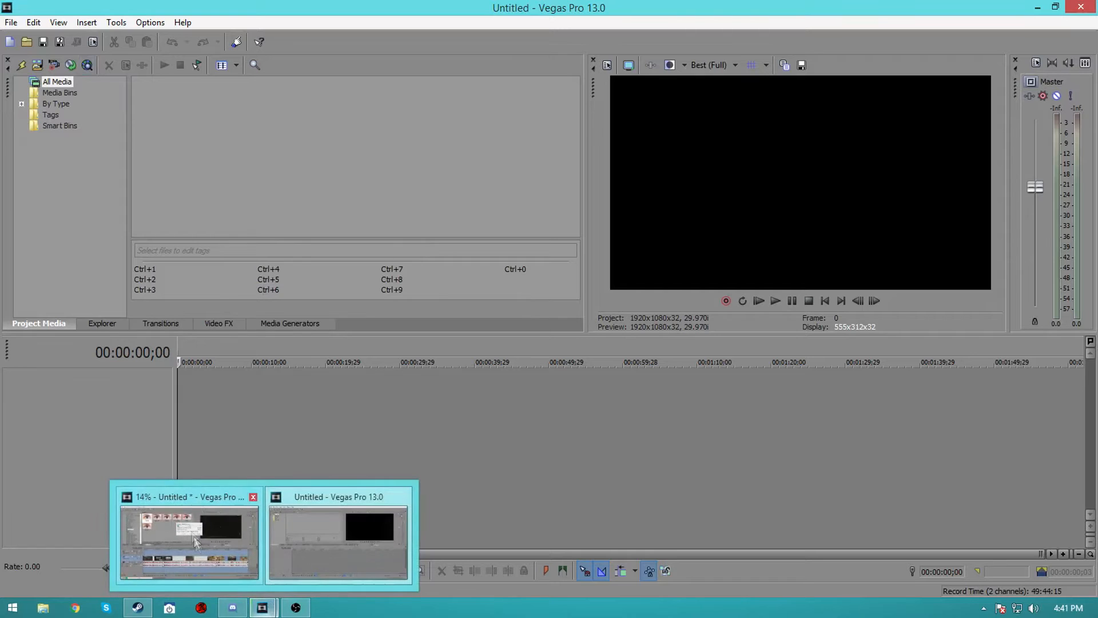
pyautogui.click(27, 43)
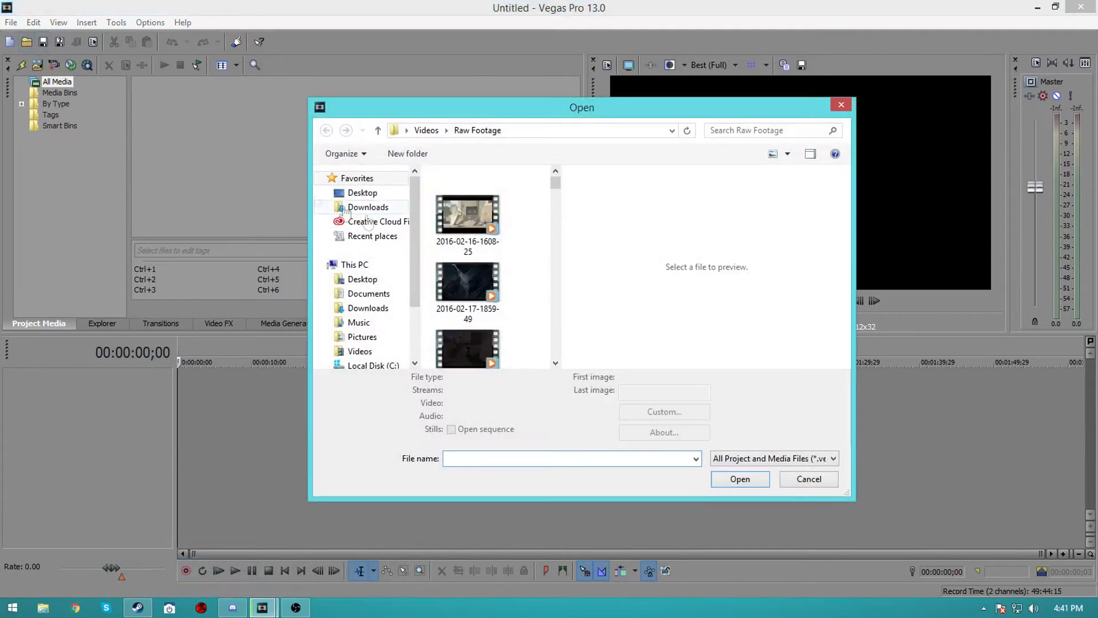
pyautogui.moveTo(556, 183); pyautogui.dragTo(545, 324)
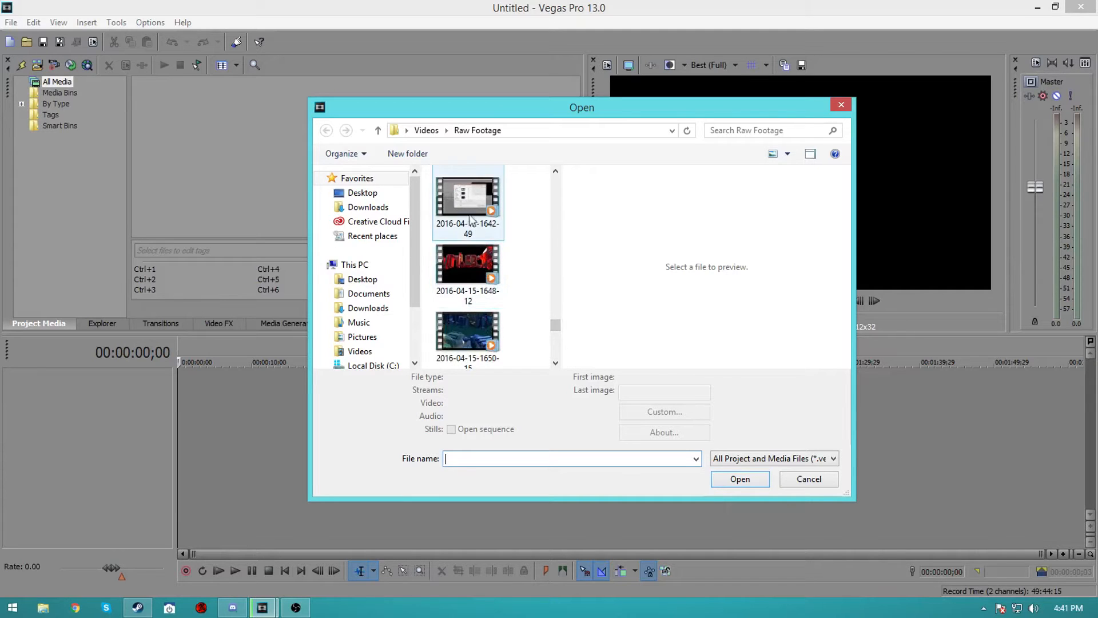
pyautogui.scroll(3, 529, 277)
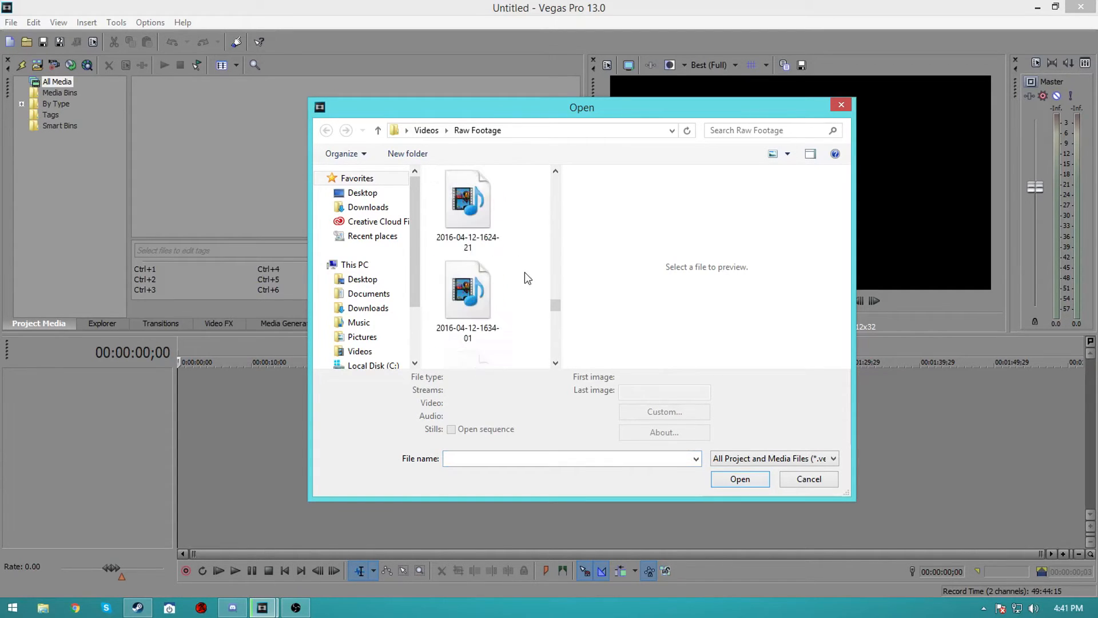
pyautogui.click(467, 300)
pyautogui.click(738, 494)
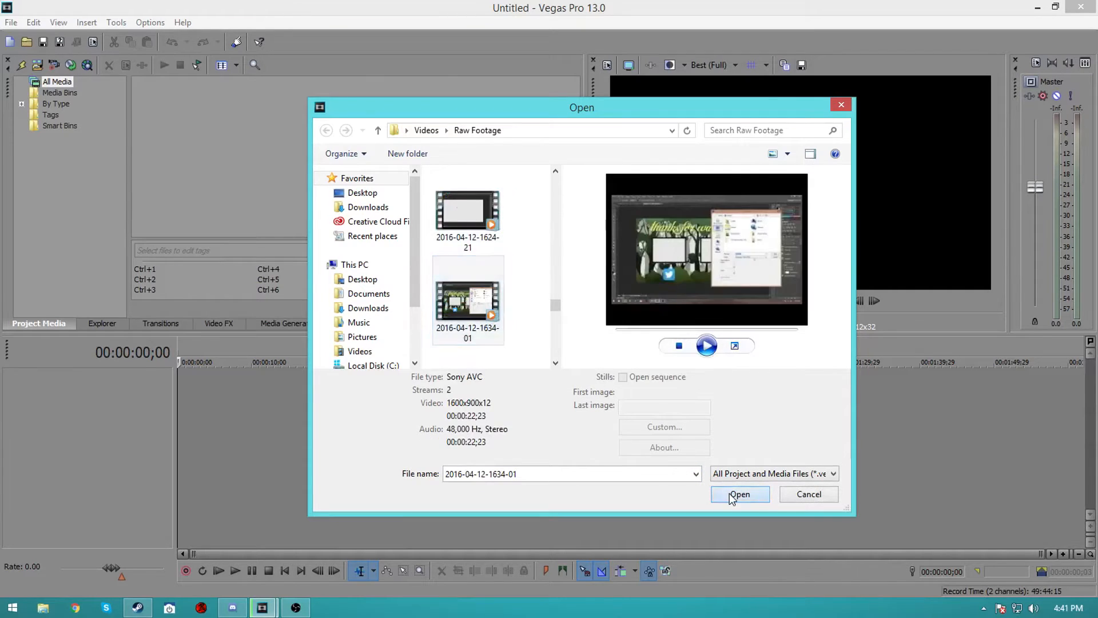
pyautogui.click(661, 246)
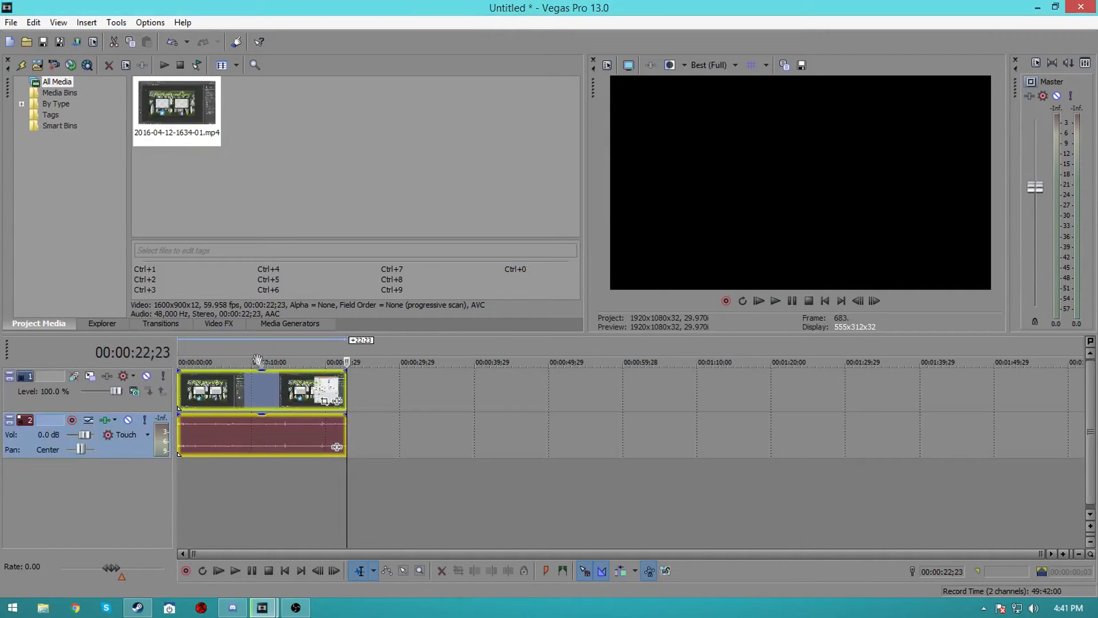
pyautogui.click(266, 393)
pyautogui.click(324, 400)
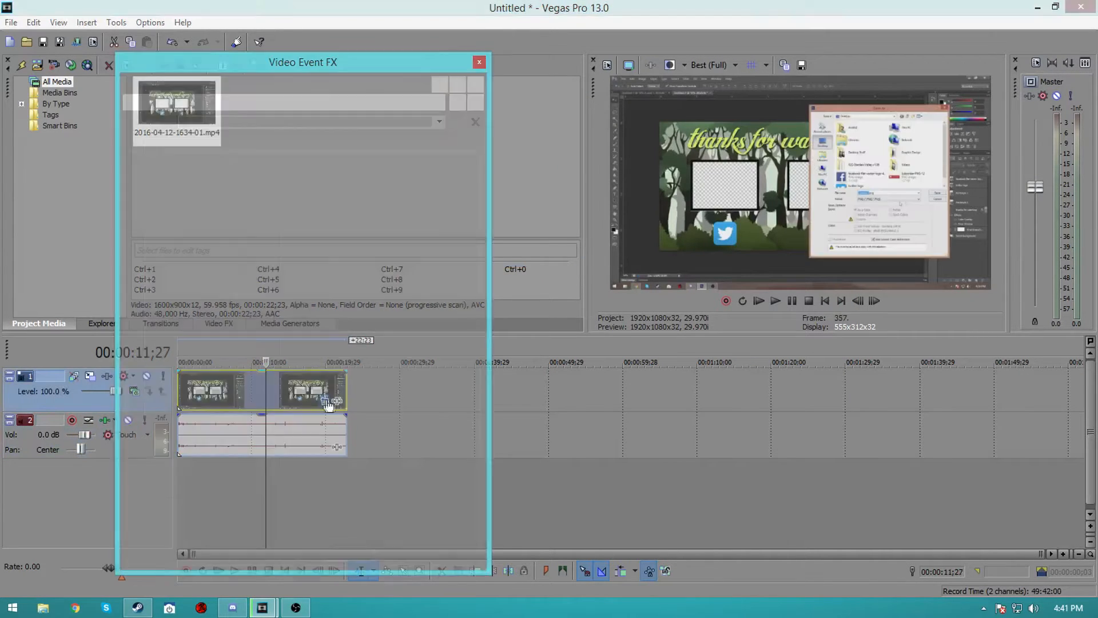
pyautogui.click(479, 62)
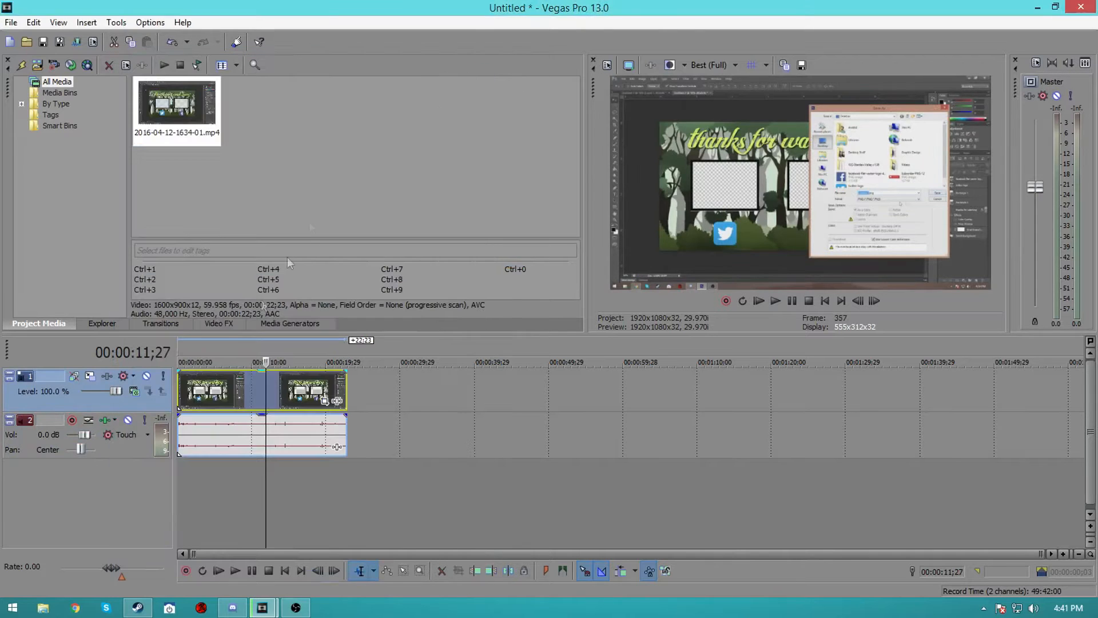
# Move the clip about 6 seconds later along the timeline
pyautogui.click(181, 389)
pyautogui.moveTo(253, 395); pyautogui.dragTo(298, 401)
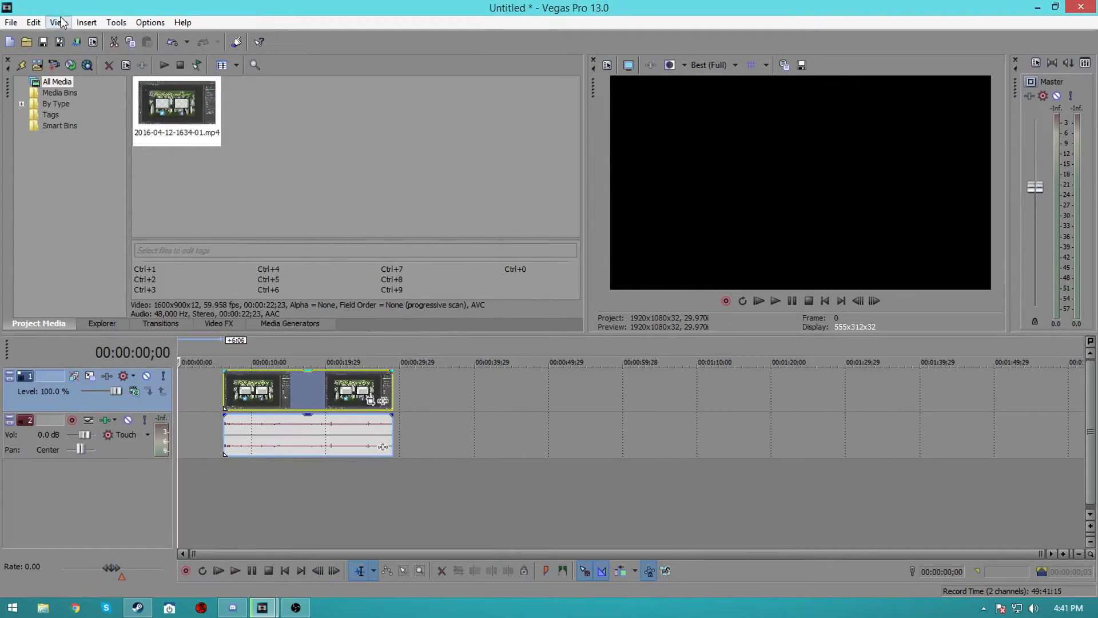
# Import the channel intro video from the Videos folder and arrange it at the start, before the recording clip
pyautogui.click(26, 42)
pyautogui.click(426, 130)
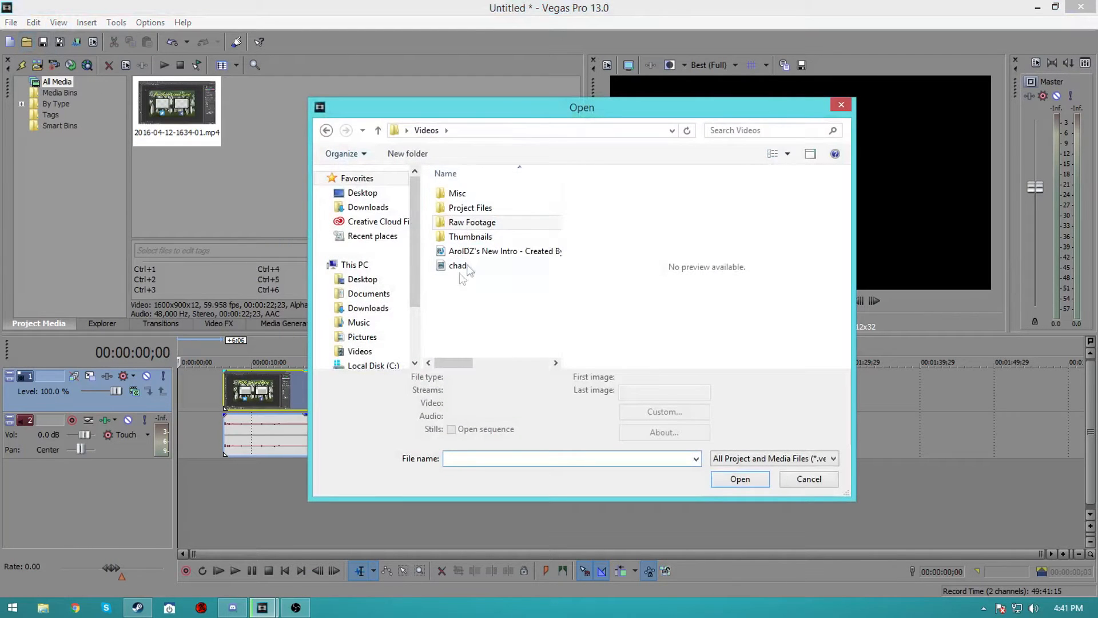
pyautogui.click(492, 251)
pyautogui.click(734, 495)
pyautogui.moveTo(280, 382); pyautogui.dragTo(310, 381)
pyautogui.click(295, 381)
pyautogui.click(368, 381)
# Split the clip at about 30 seconds and delete the trailing piece
pyautogui.click(404, 380)
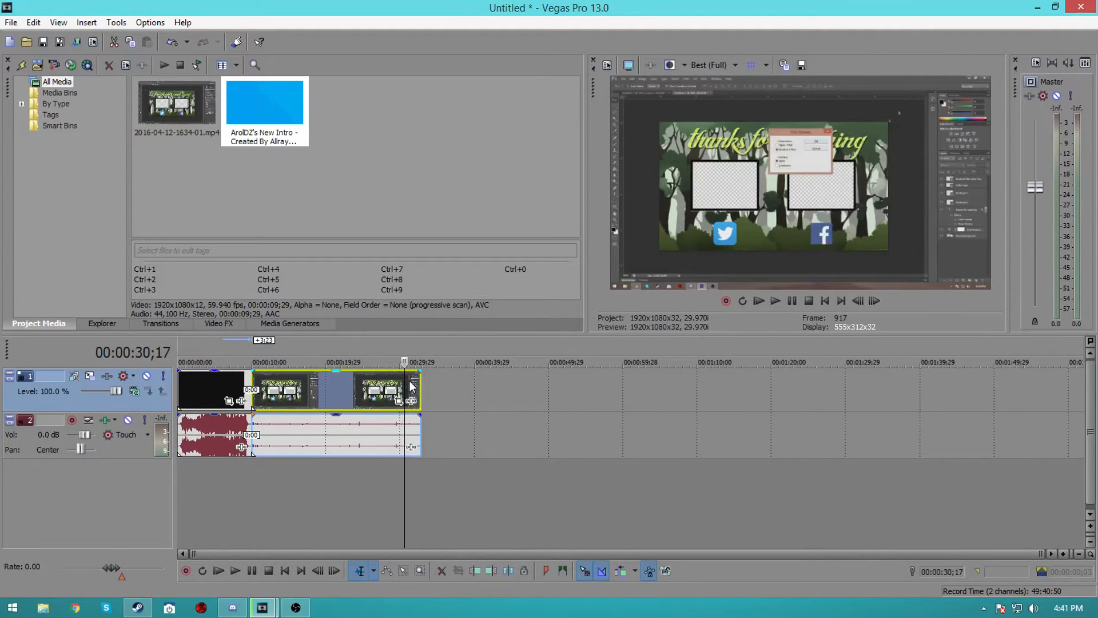
pyautogui.press('s')
pyautogui.click(411, 381)
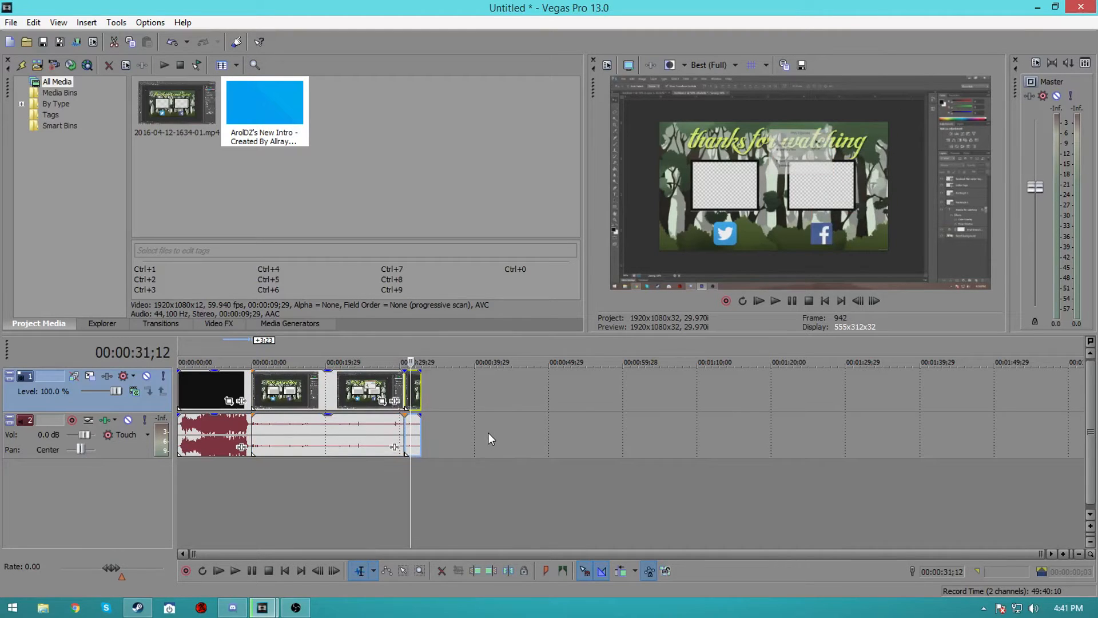
pyautogui.press('Delete')
# Apply the Color Corrector effect's Default preset to the recording clip
pyautogui.click(369, 390)
pyautogui.click(271, 388)
pyautogui.click(341, 388)
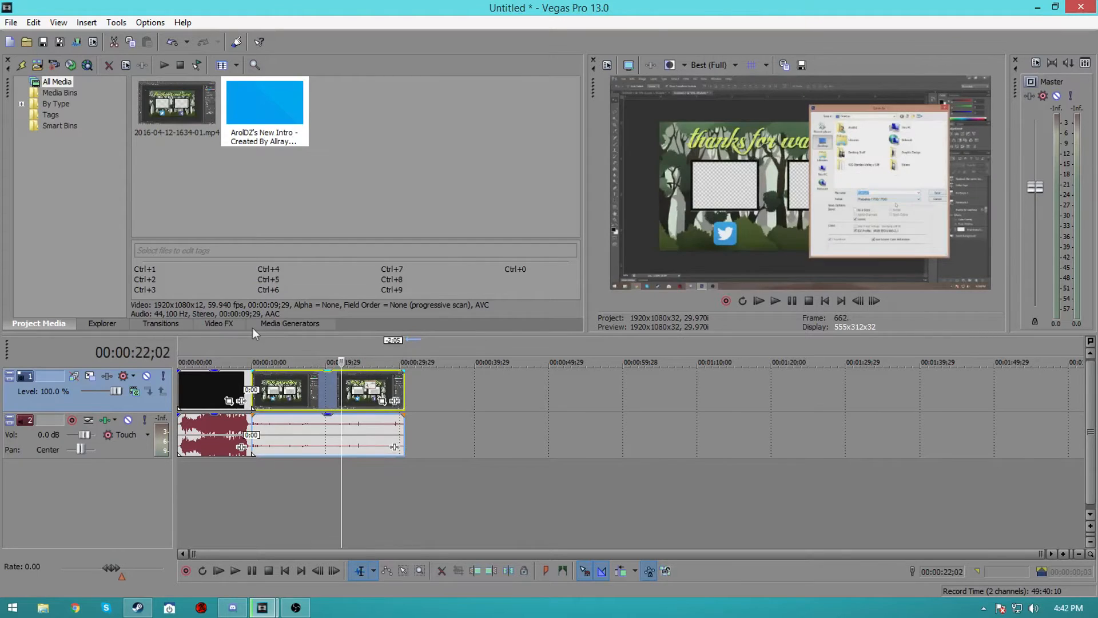
pyautogui.click(232, 323)
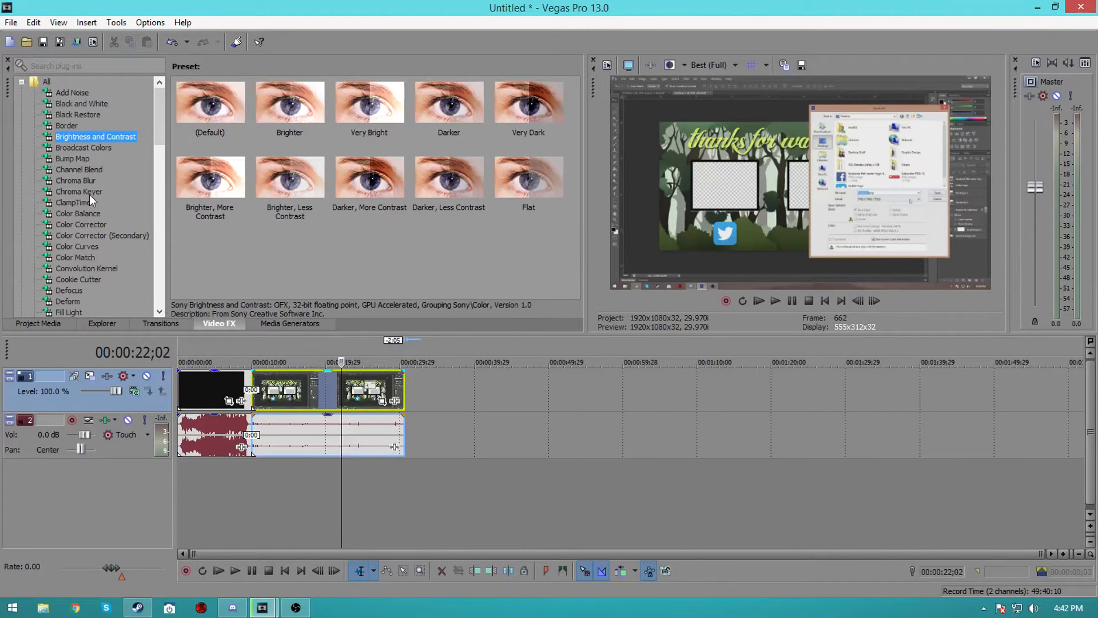
pyautogui.click(93, 229)
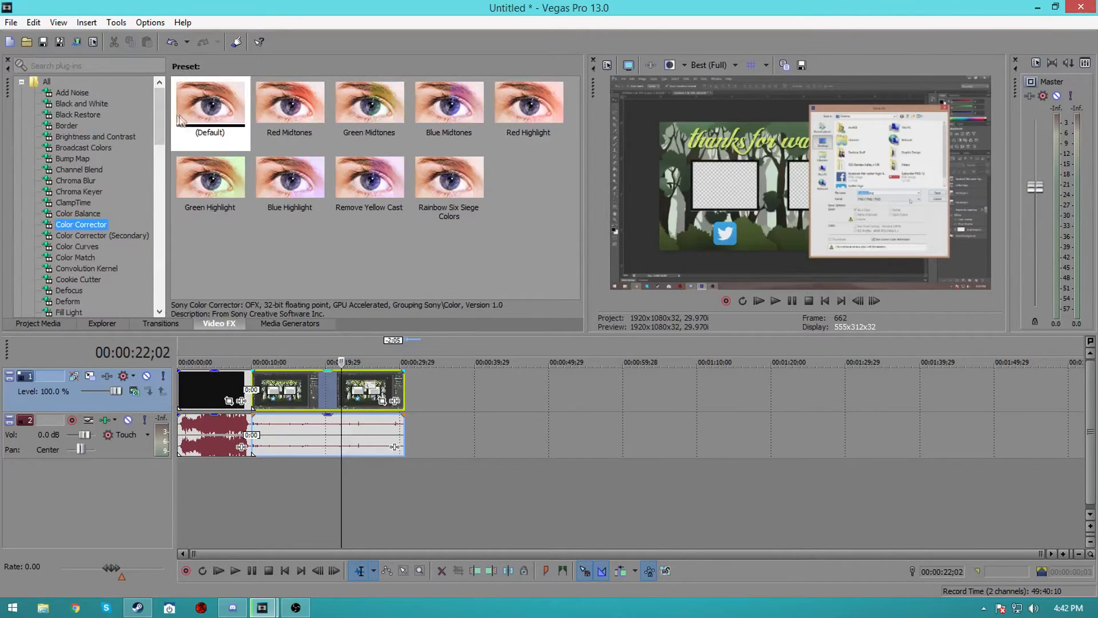
pyautogui.moveTo(197, 117); pyautogui.dragTo(312, 400)
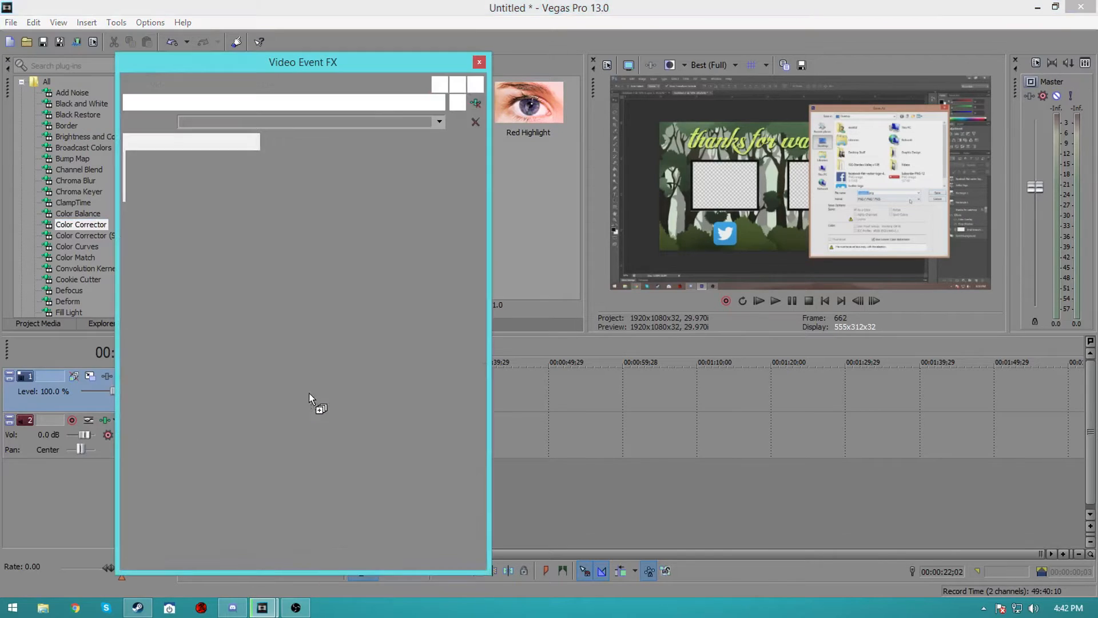
# Shift the Color Corrector's Low color wheel to 302.69, 0.3395
pyautogui.moveTo(304, 241); pyautogui.dragTo(315, 260)
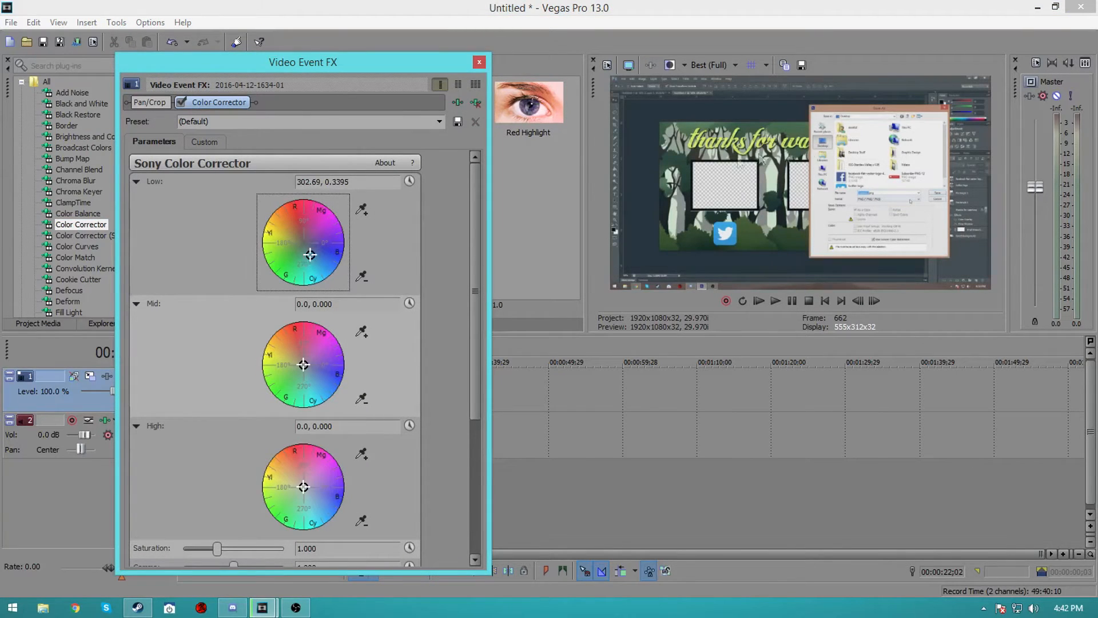
pyautogui.scroll(-3, 448, 483)
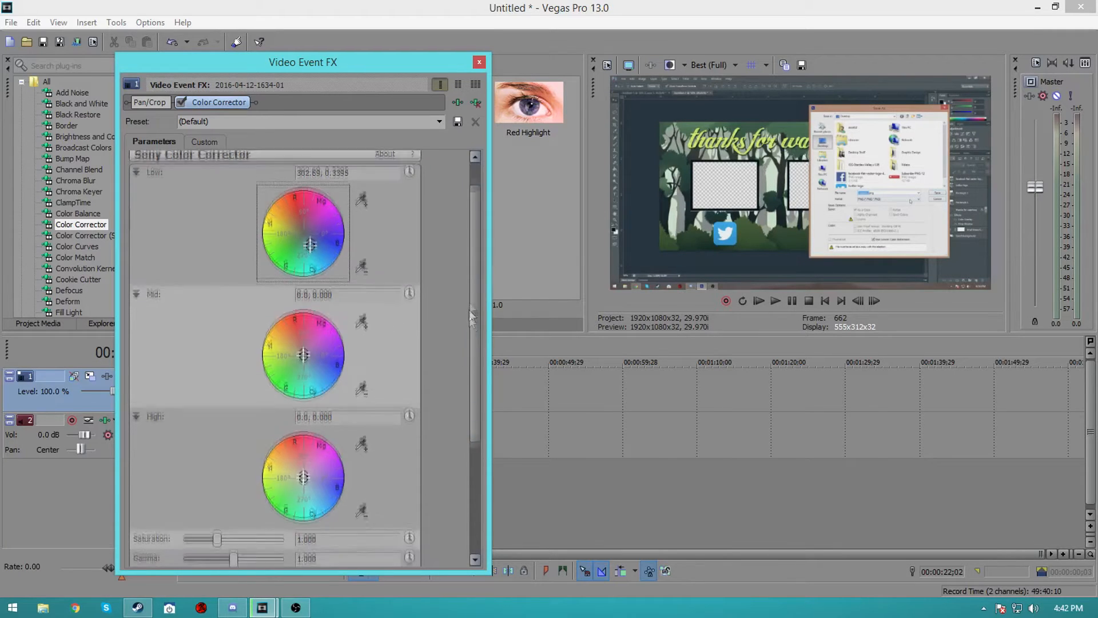
# Set the Color Corrector saturation to 1.122 and close the effect window
pyautogui.moveTo(217, 495); pyautogui.dragTo(241, 517)
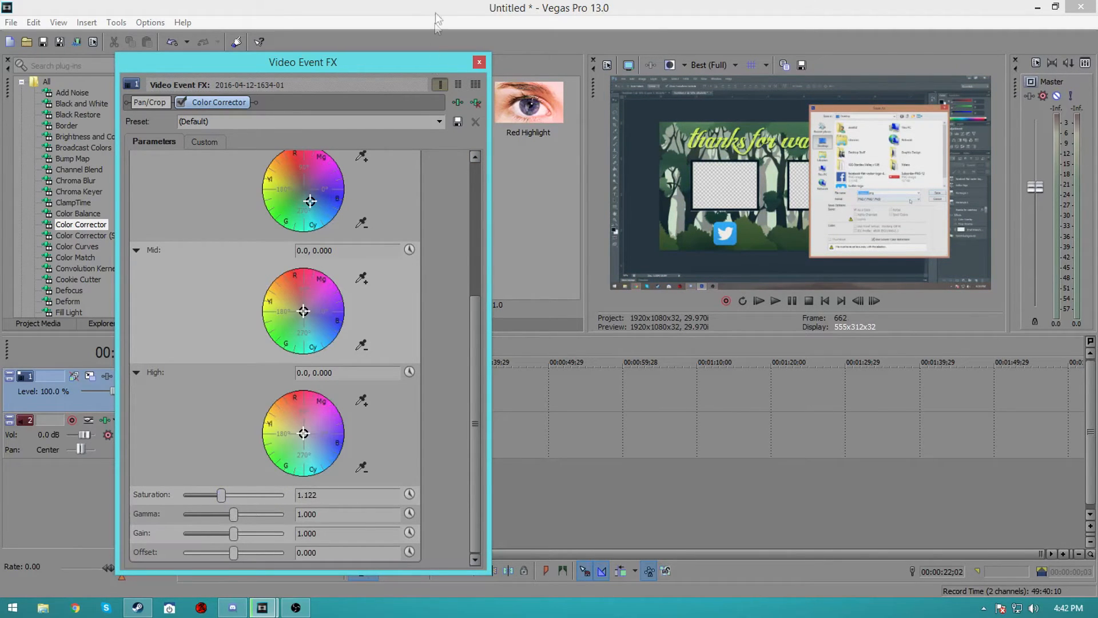
pyautogui.click(479, 62)
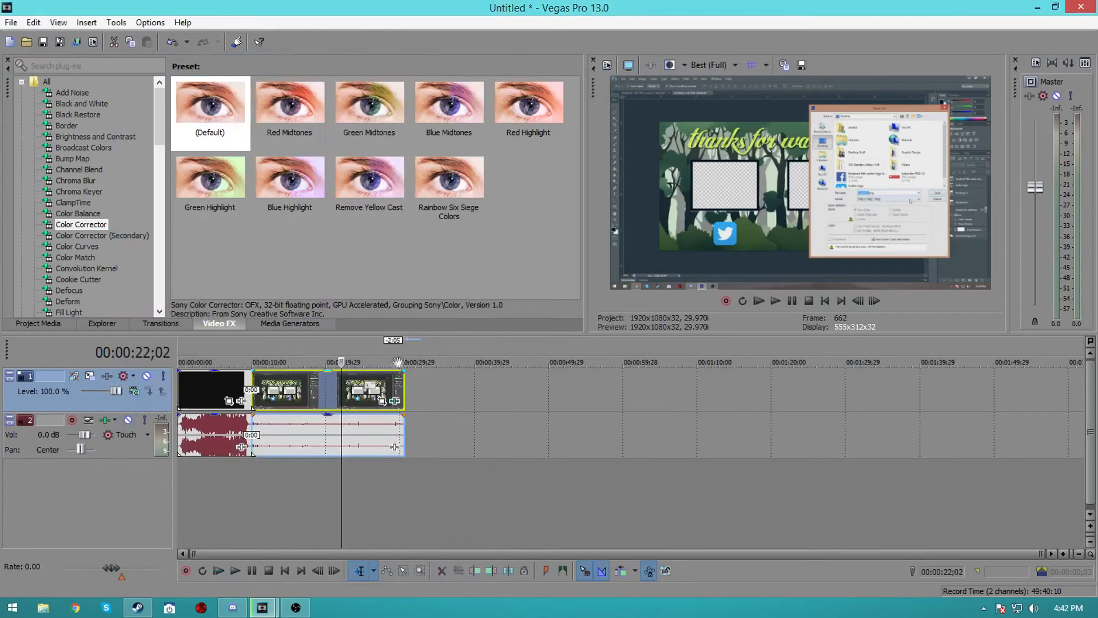
pyautogui.click(393, 401)
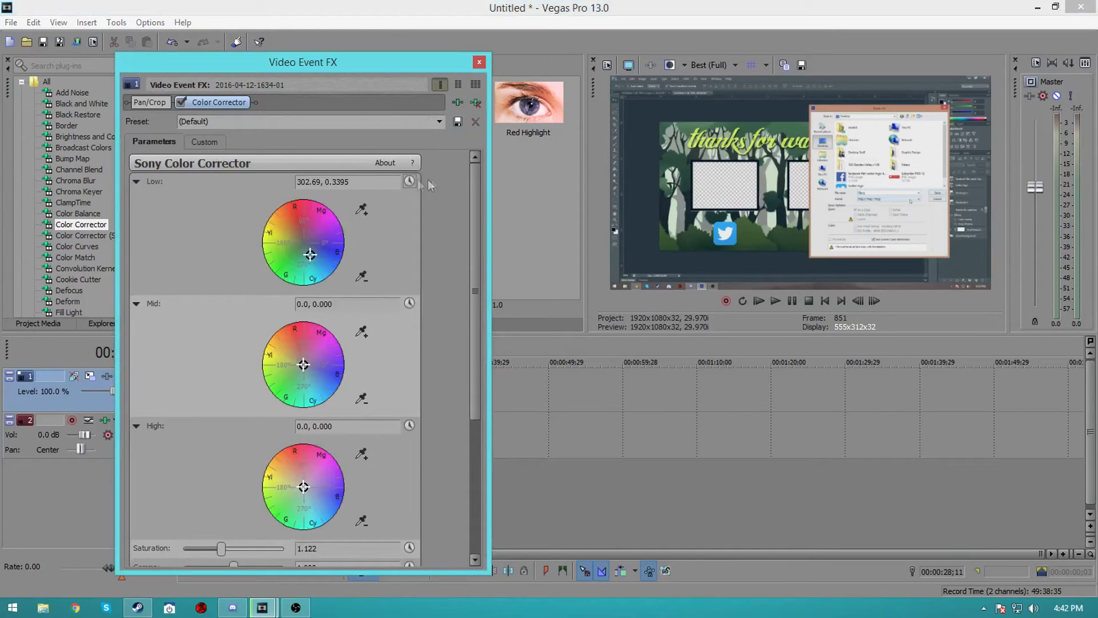
pyautogui.click(268, 121)
pyautogui.write('What')
pyautogui.click(480, 62)
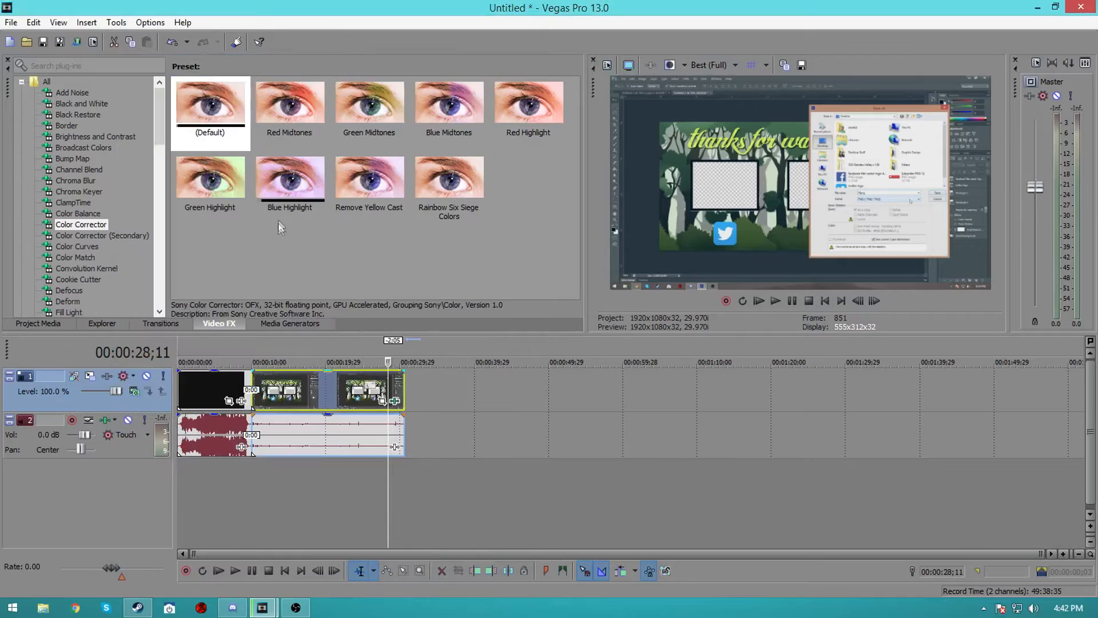
# Browse the video effects list, previewing presets of plug-ins such as Color Balance, ClampTime, Cookie Cutter and Gaussian Blur
pyautogui.click(80, 181)
pyautogui.click(91, 237)
pyautogui.moveTo(83, 224); pyautogui.dragTo(399, 408)
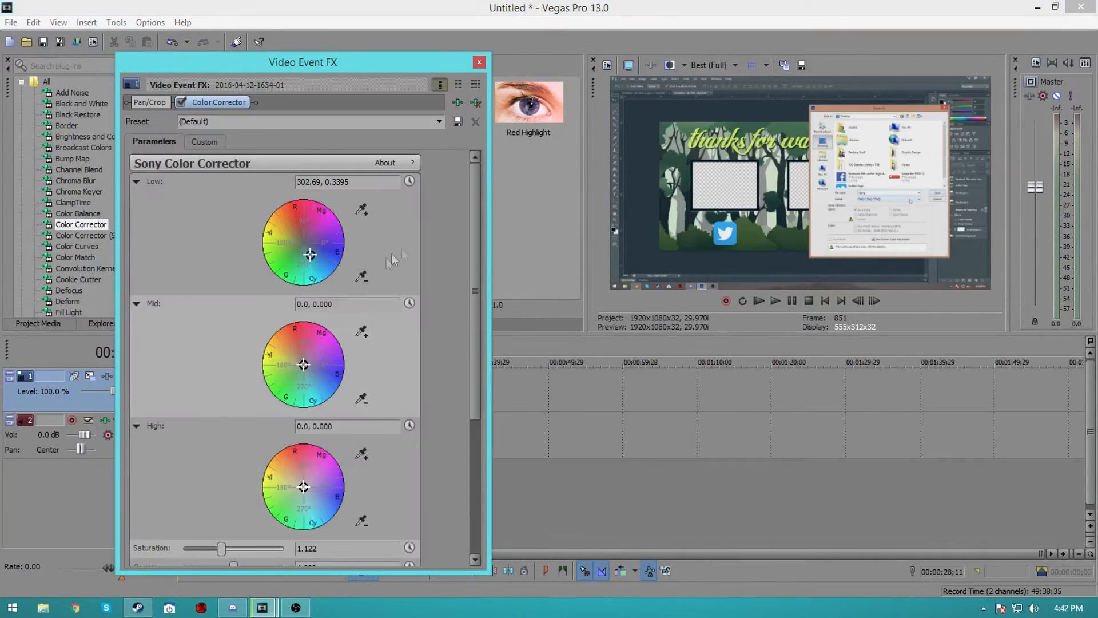
pyautogui.click(480, 61)
pyautogui.click(78, 213)
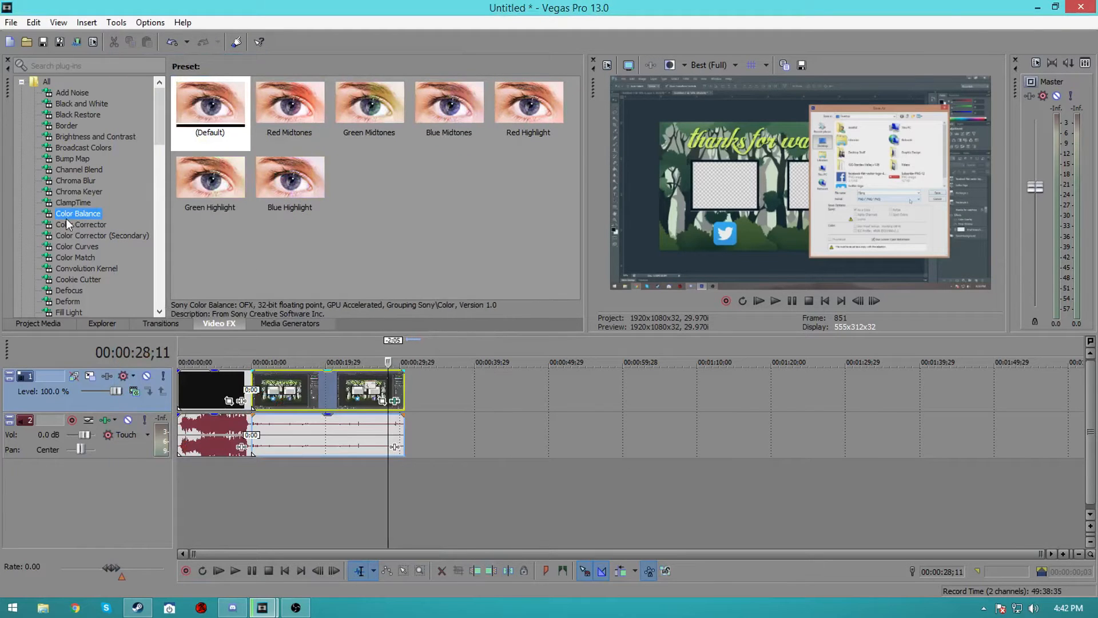
pyautogui.click(79, 191)
pyautogui.click(69, 126)
pyautogui.click(73, 203)
pyautogui.scroll(-2, 80, 255)
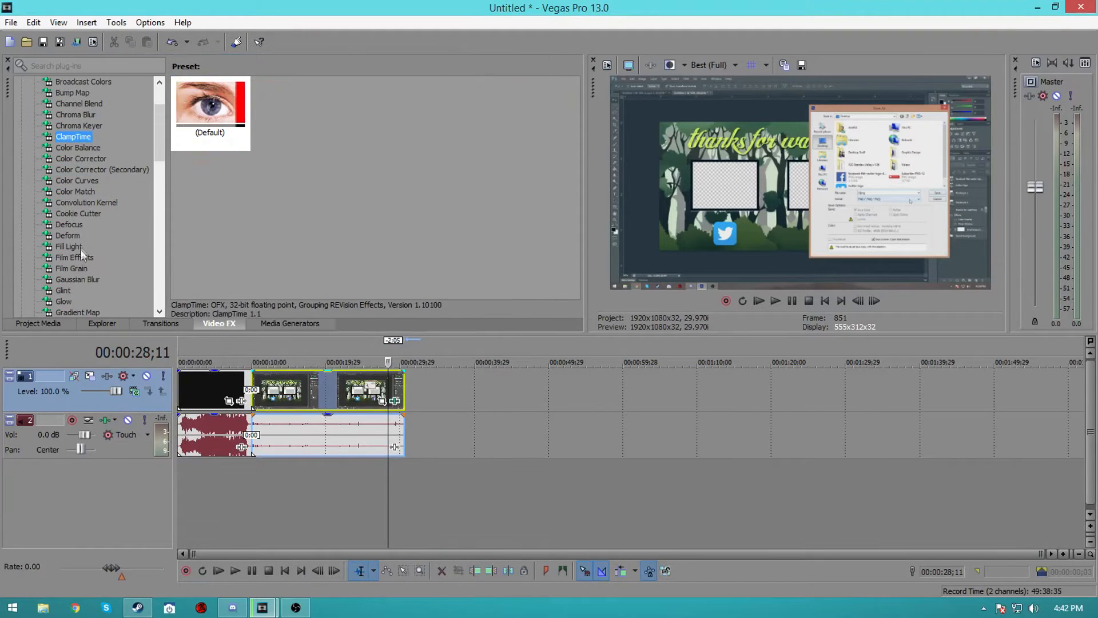
pyautogui.click(87, 214)
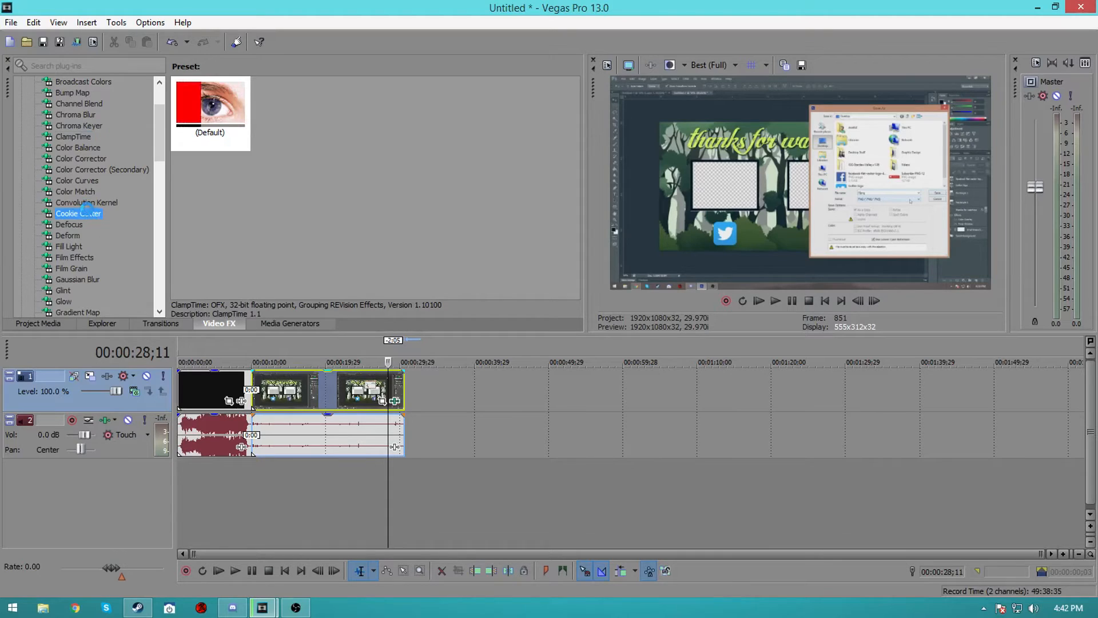
pyautogui.click(80, 279)
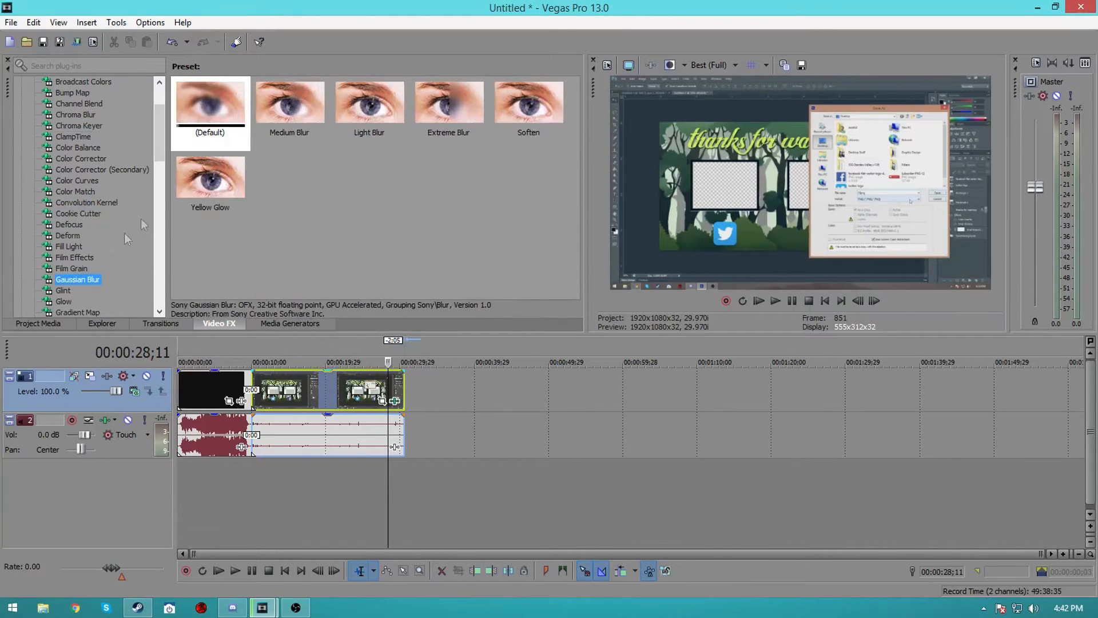
pyautogui.scroll(4, 361, 402)
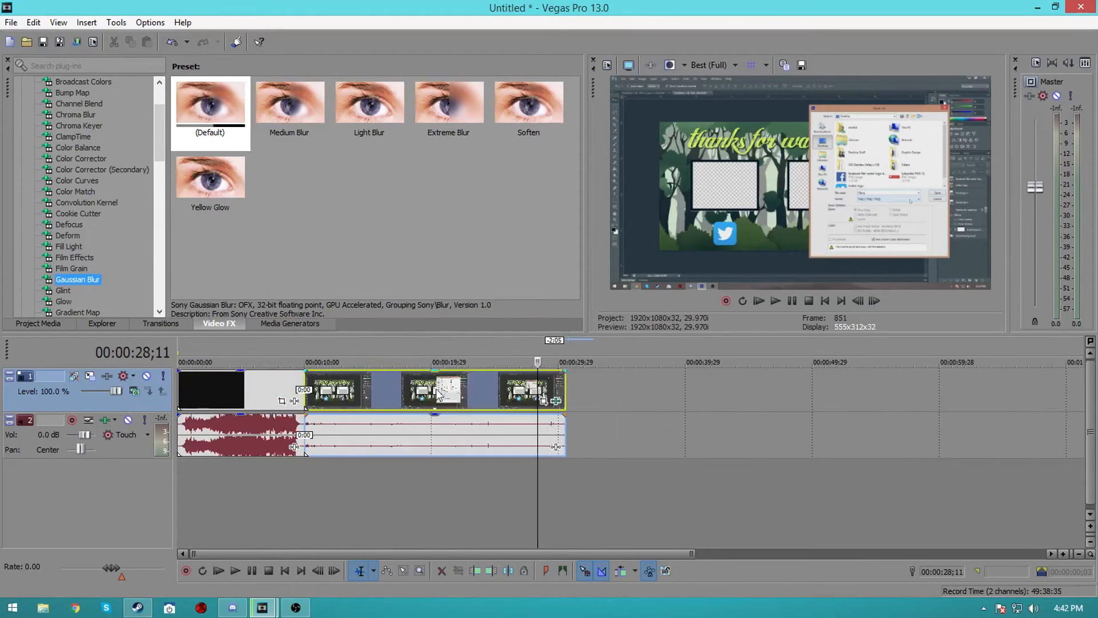
# Split the recording clip at about 10 seconds and insert a new video track
pyautogui.click(324, 388)
pyautogui.click(343, 395)
pyautogui.click(338, 395)
pyautogui.click(333, 399)
pyautogui.press('s')
pyautogui.click(309, 387)
pyautogui.scroll(3, 310, 395)
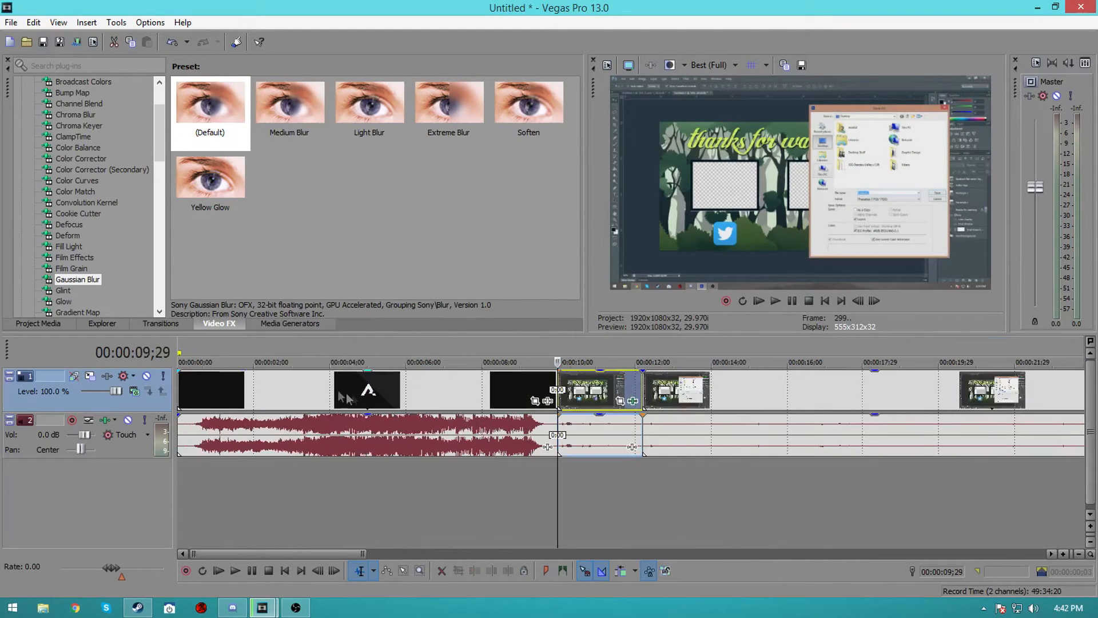
pyautogui.rightClick(132, 495)
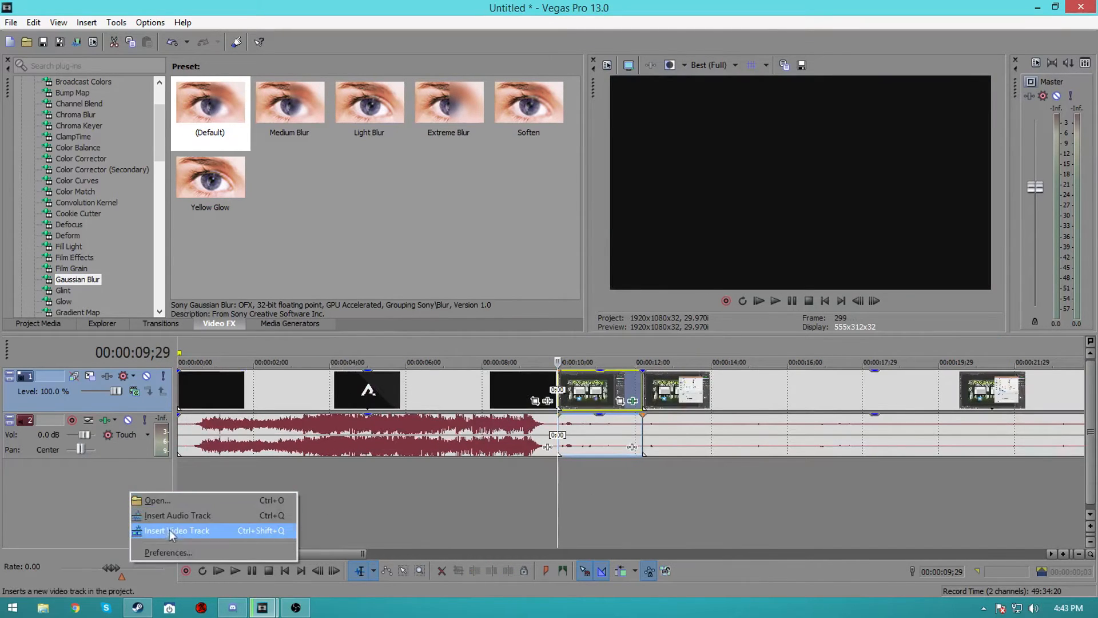
pyautogui.click(170, 530)
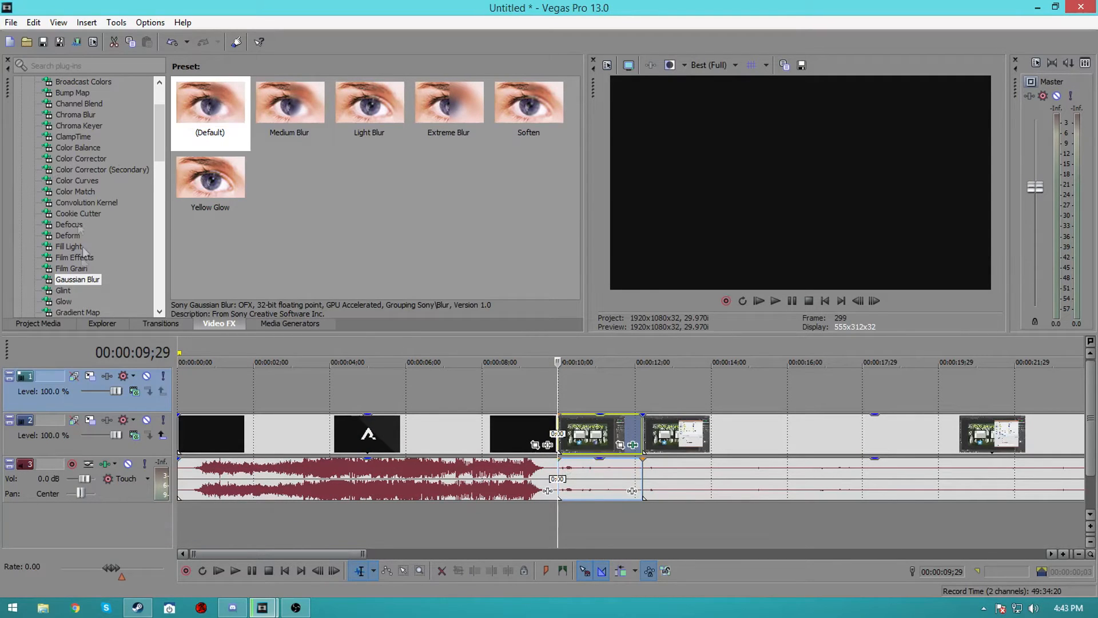
# Apply the Gaussian Blur Default preset to the segment after the split, with both ranges at 0.0400
pyautogui.click(206, 111)
pyautogui.moveTo(206, 110); pyautogui.dragTo(602, 441)
pyautogui.moveTo(343, 165); pyautogui.dragTo(327, 184)
pyautogui.write('400')
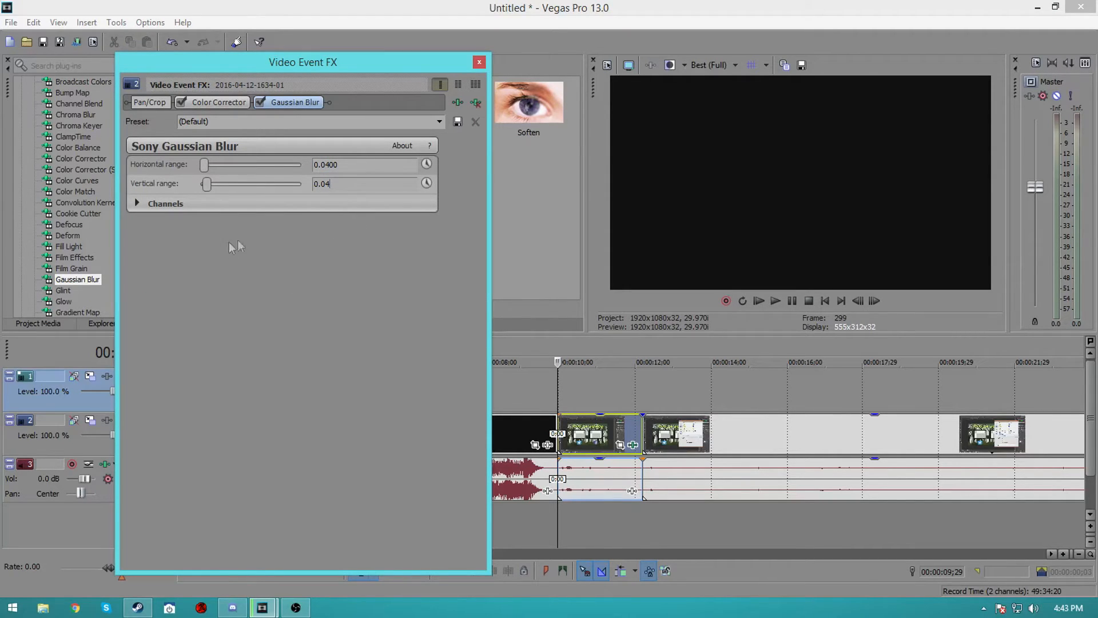
pyautogui.click(599, 438)
pyautogui.click(618, 437)
pyautogui.click(586, 442)
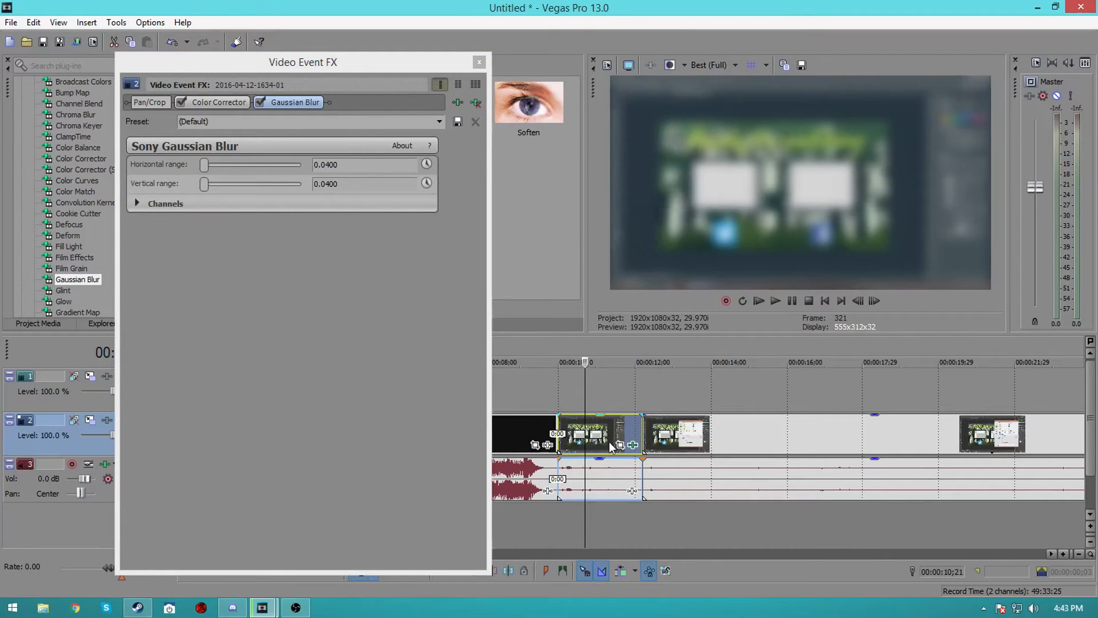
pyautogui.click(479, 62)
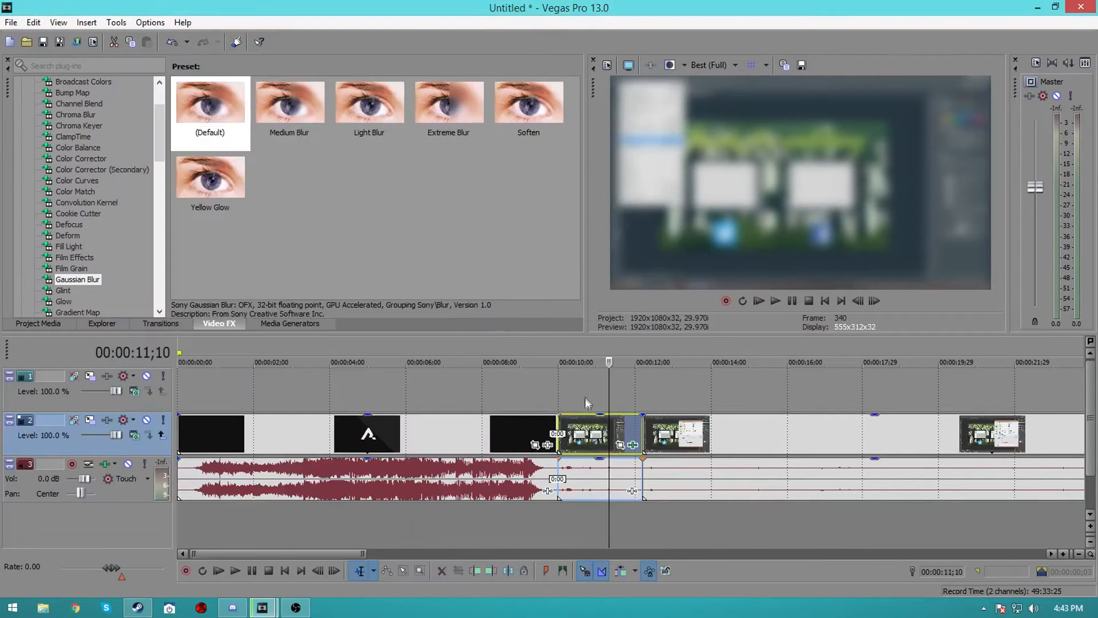
# Set a loop region over the blurred segment and enable keyframe animation for both blur ranges
pyautogui.moveTo(567, 395); pyautogui.dragTo(642, 394)
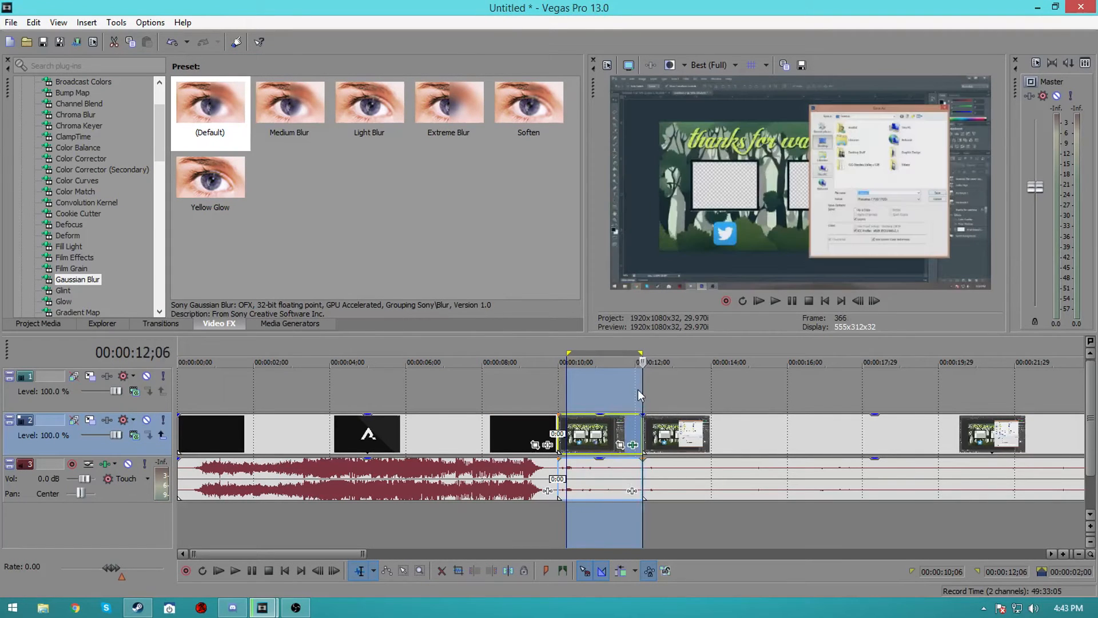
pyautogui.moveTo(559, 391); pyautogui.dragTo(642, 389)
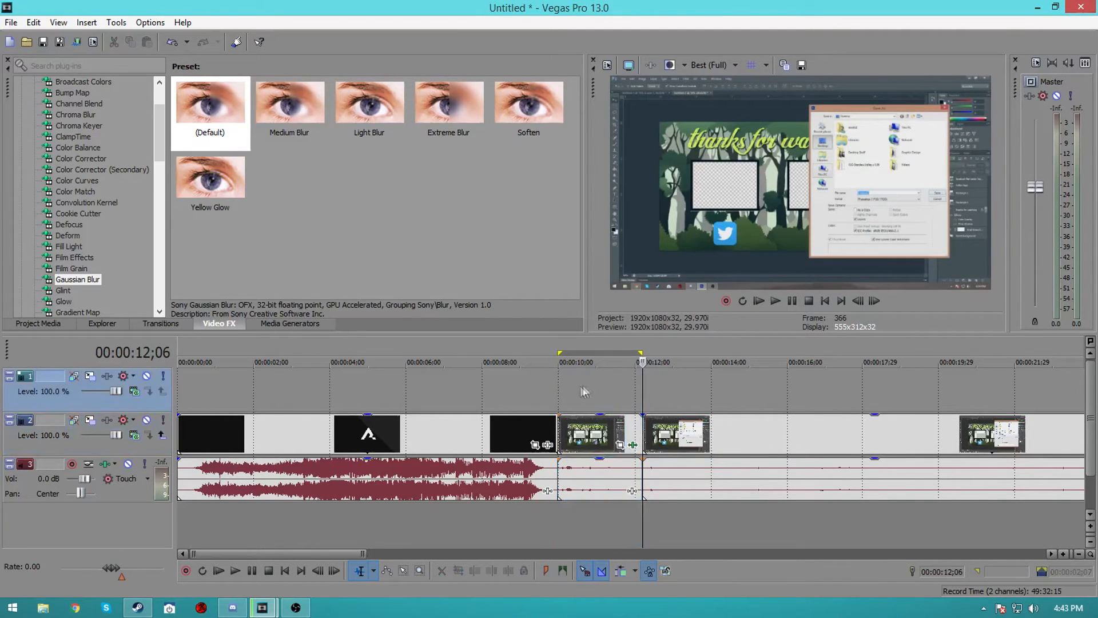
pyautogui.click(633, 445)
pyautogui.click(427, 164)
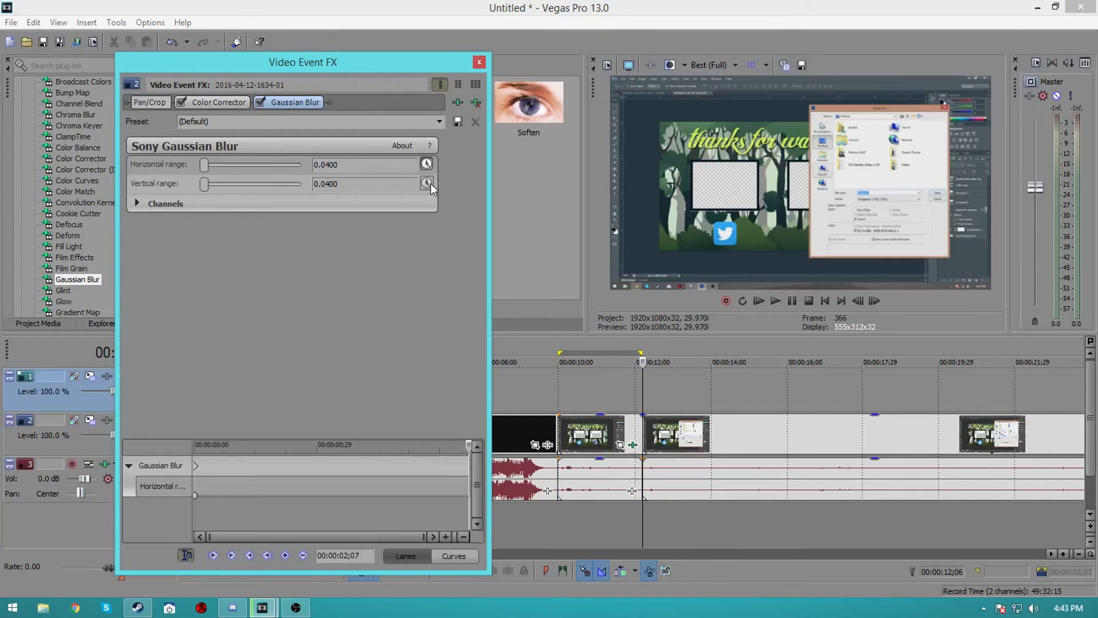
pyautogui.click(427, 183)
# Add Gaussian Blur keyframes at 00:00:01;26 and 00:00:02;07 within the segment
pyautogui.click(586, 431)
pyautogui.click(621, 434)
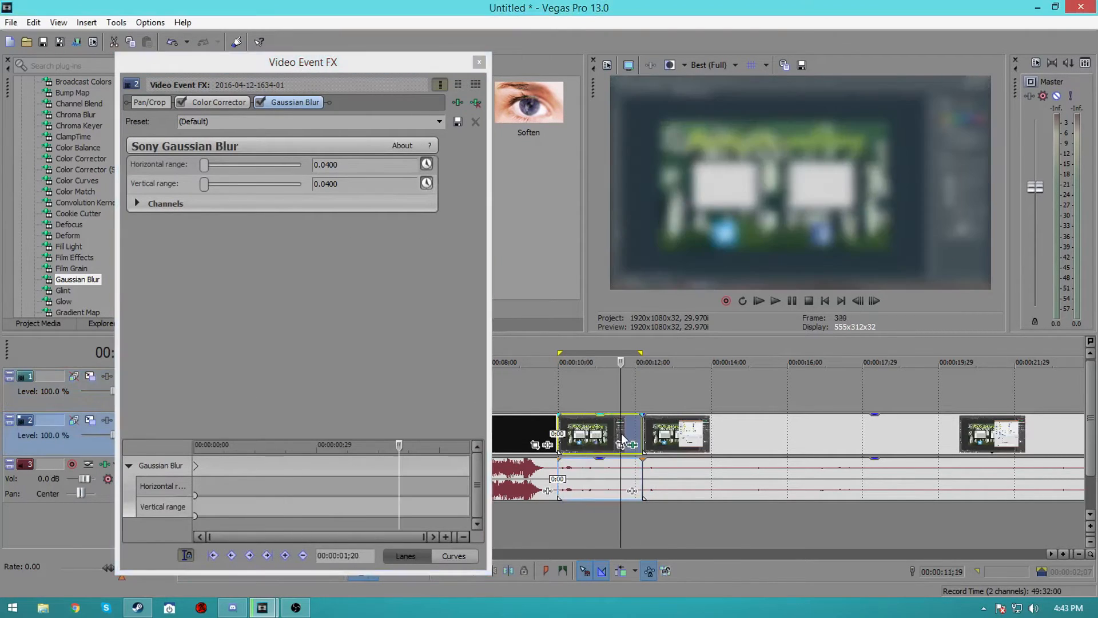
pyautogui.click(187, 556)
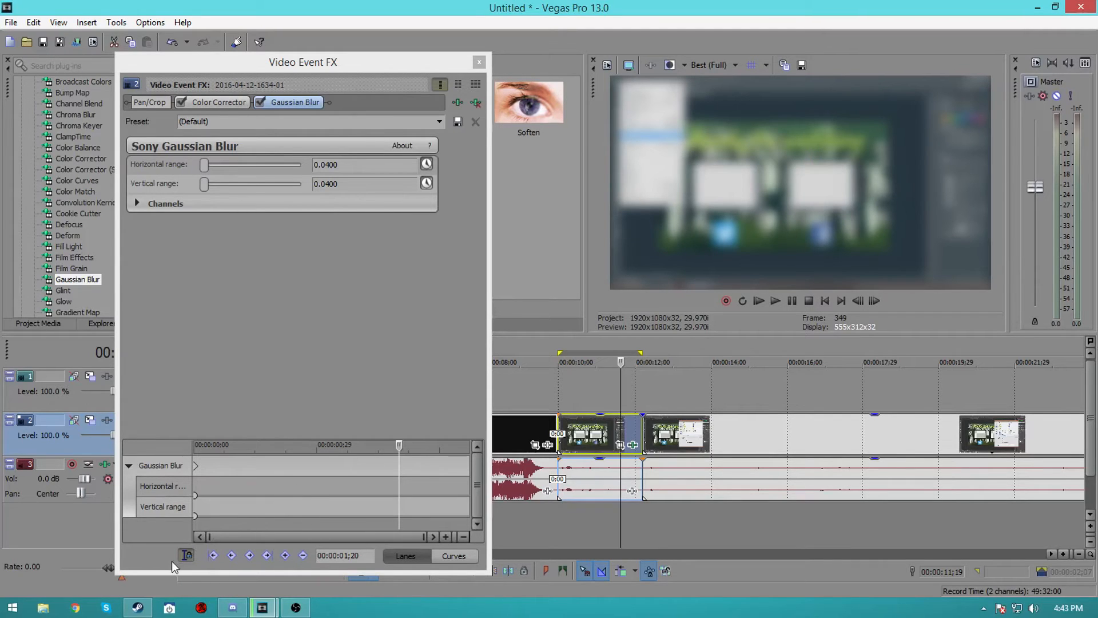
pyautogui.click(560, 425)
pyautogui.click(589, 433)
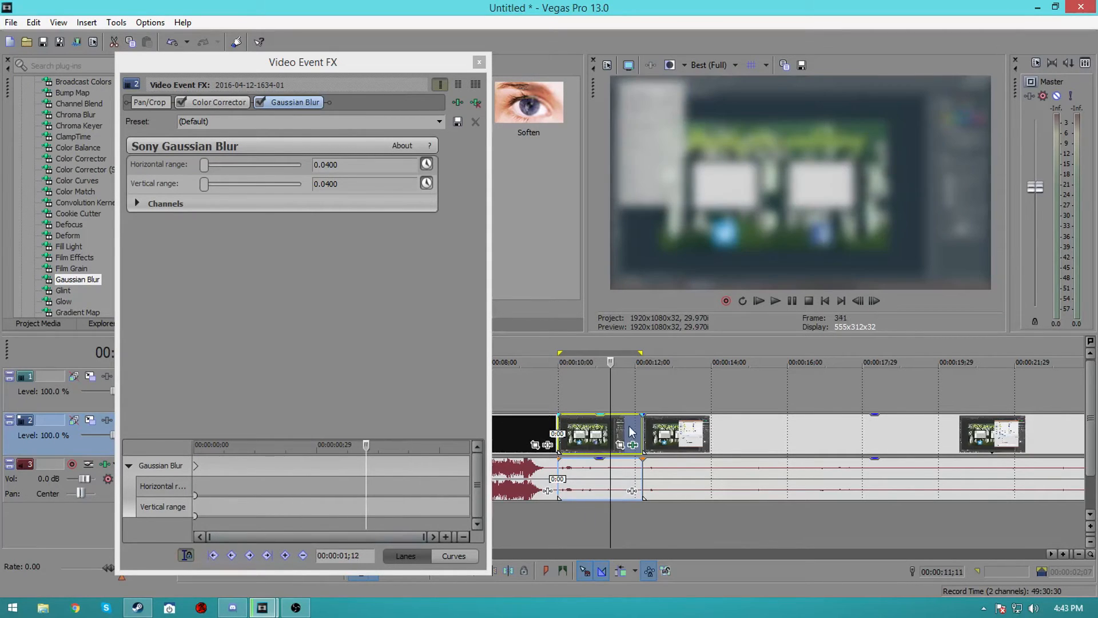
pyautogui.click(254, 477)
pyautogui.moveTo(254, 477); pyautogui.dragTo(425, 460)
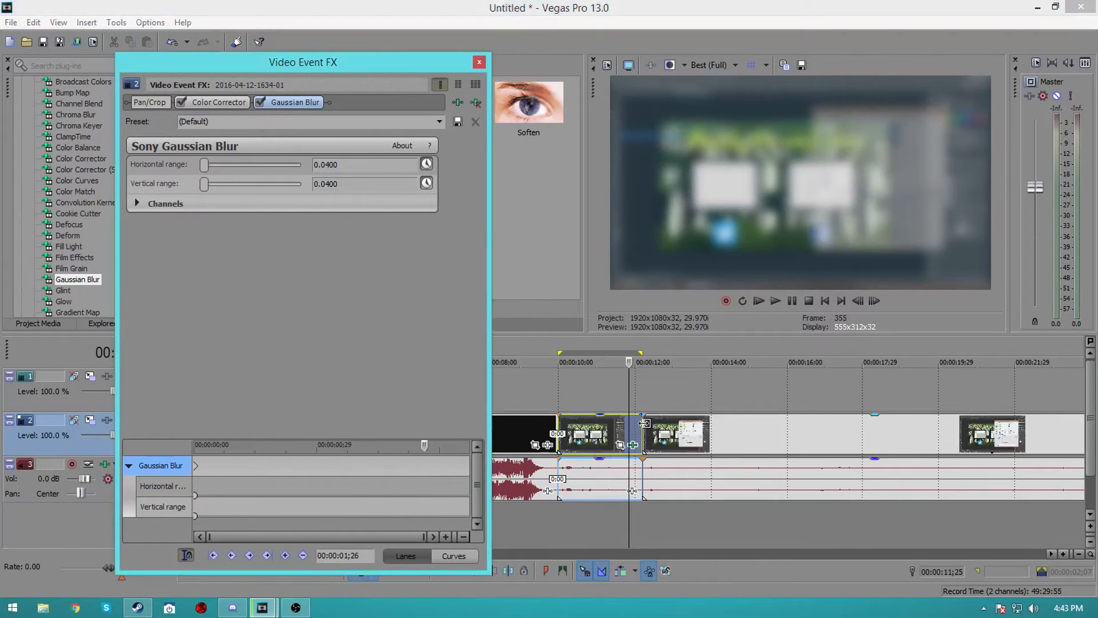
pyautogui.click(645, 427)
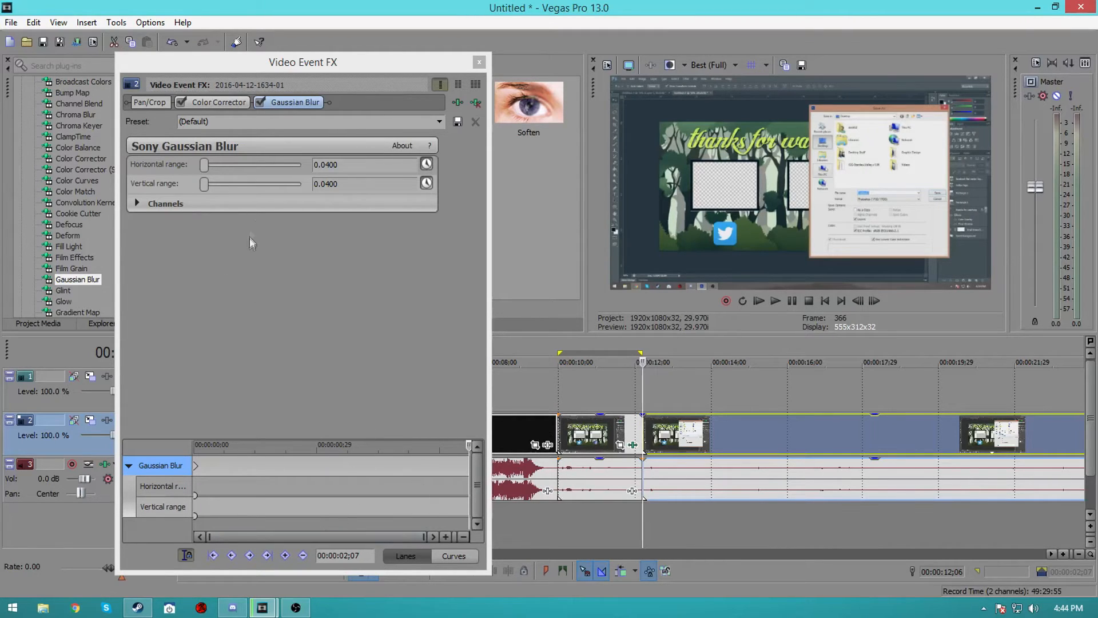
pyautogui.click(424, 465)
pyautogui.click(428, 469)
pyautogui.click(285, 554)
pyautogui.click(466, 462)
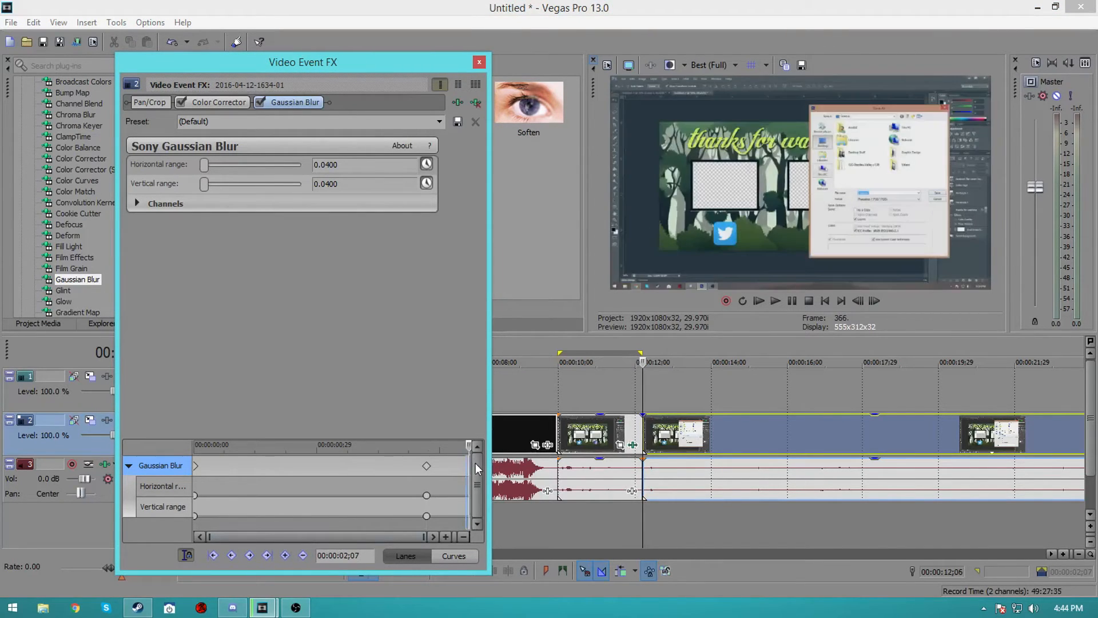
# Set both blur ranges to 0.0000 at the 00:00:02;07 keyframe so the blur fades out
pyautogui.moveTo(205, 165); pyautogui.dragTo(60, 182)
pyautogui.moveTo(204, 184); pyautogui.dragTo(94, 198)
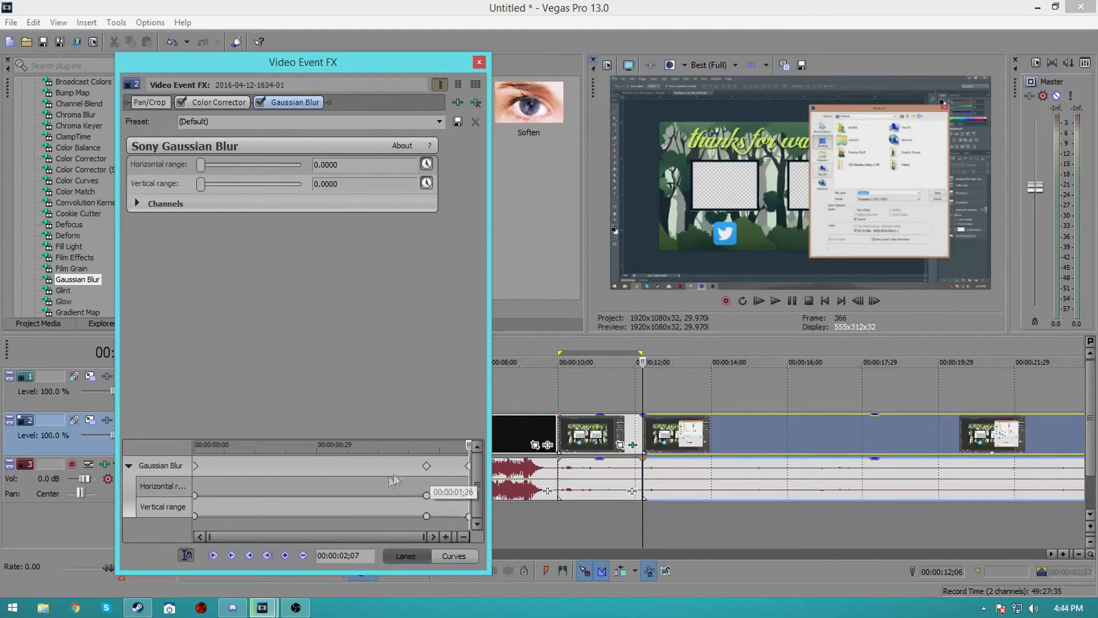
pyautogui.moveTo(229, 461); pyautogui.dragTo(416, 464)
pyautogui.click(428, 466)
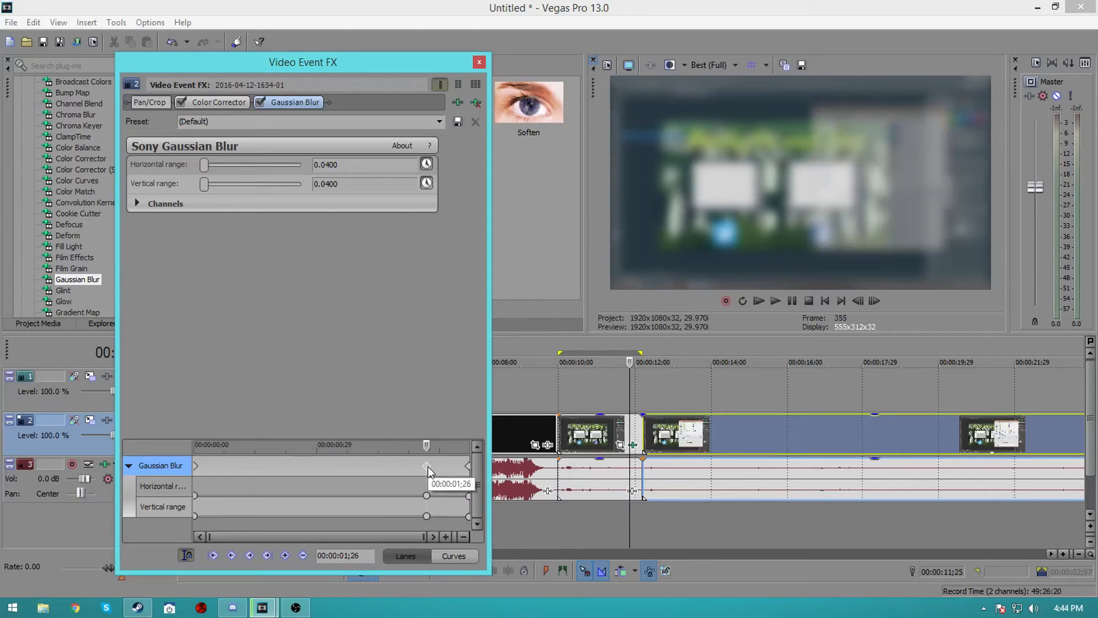
pyautogui.click(469, 467)
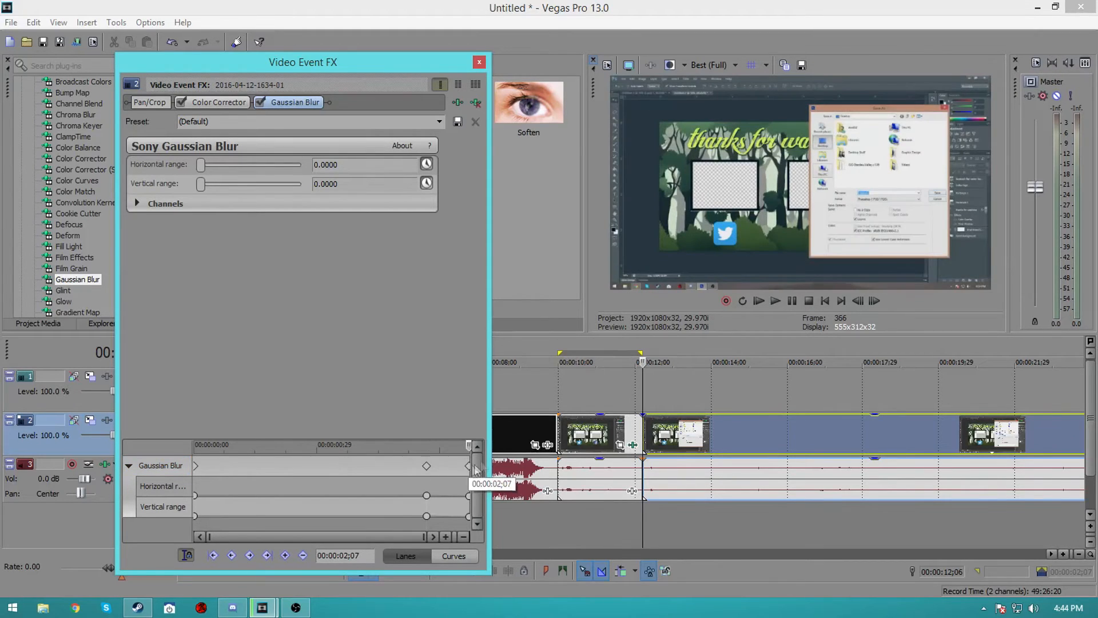
pyautogui.click(479, 62)
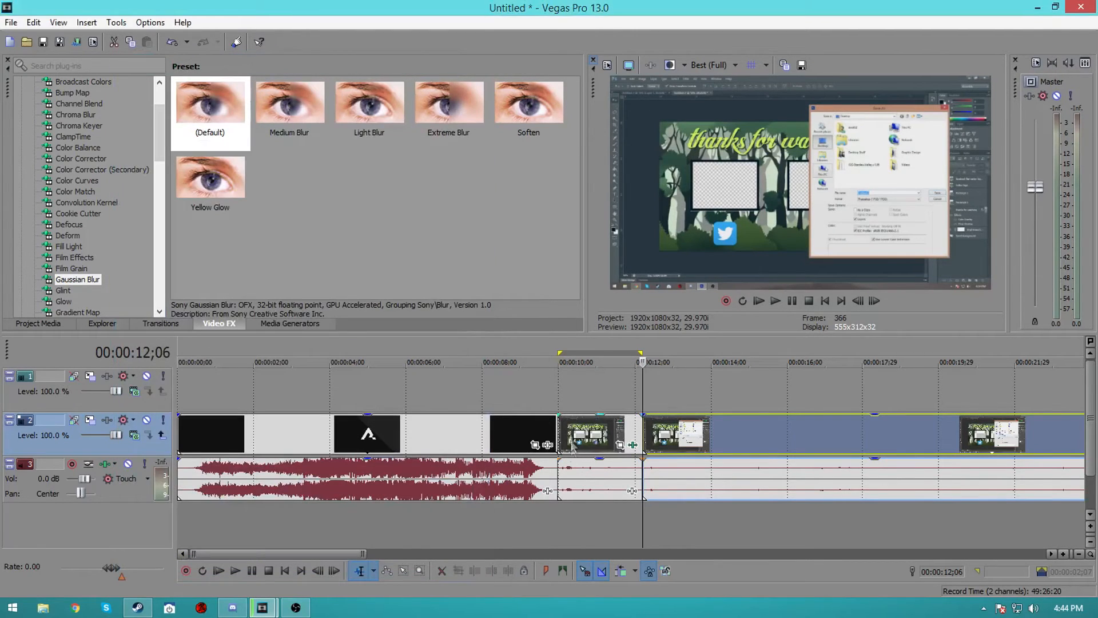
# Play back the blurred segment in the preview
pyautogui.click(548, 435)
pyautogui.click(776, 301)
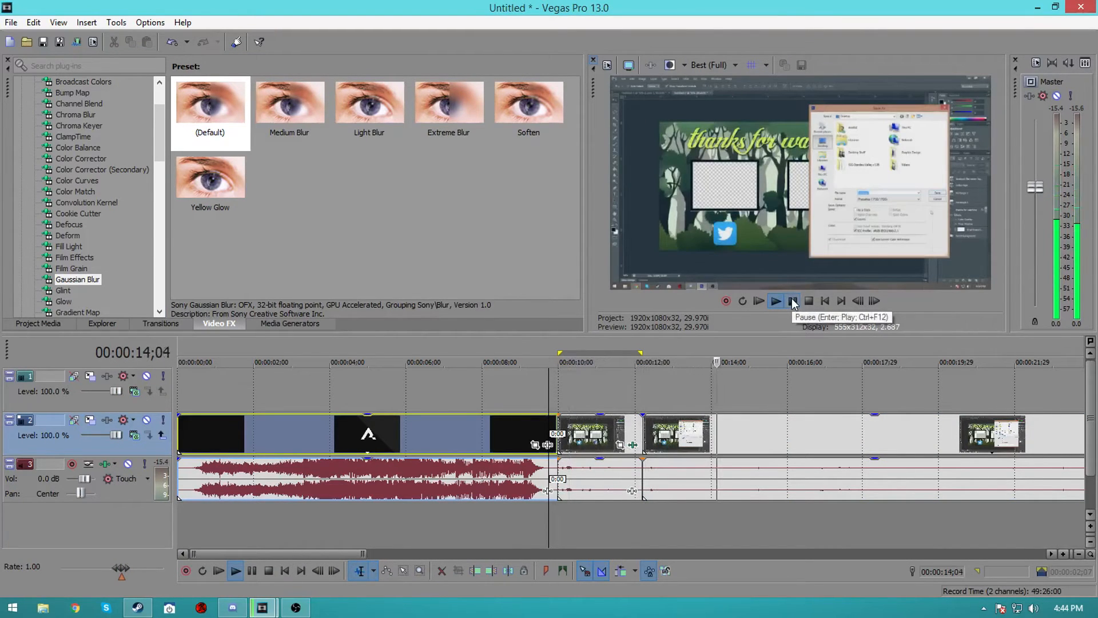
pyautogui.click(792, 298)
# Remove the Color Corrector from the blurred segment's effect chain
pyautogui.click(634, 444)
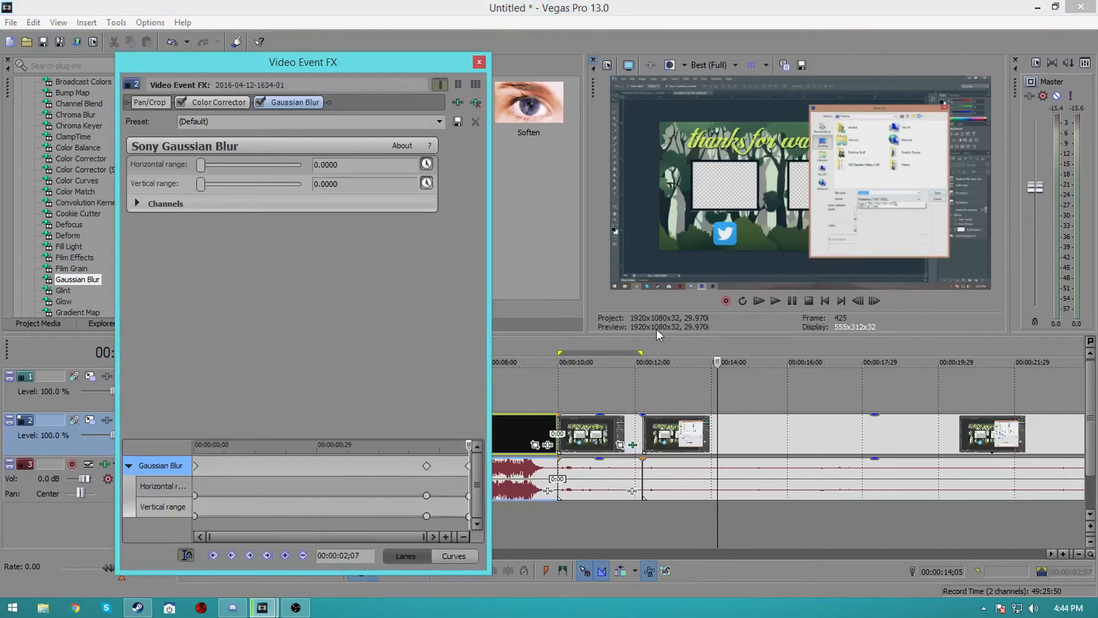
pyautogui.click(223, 103)
pyautogui.click(475, 84)
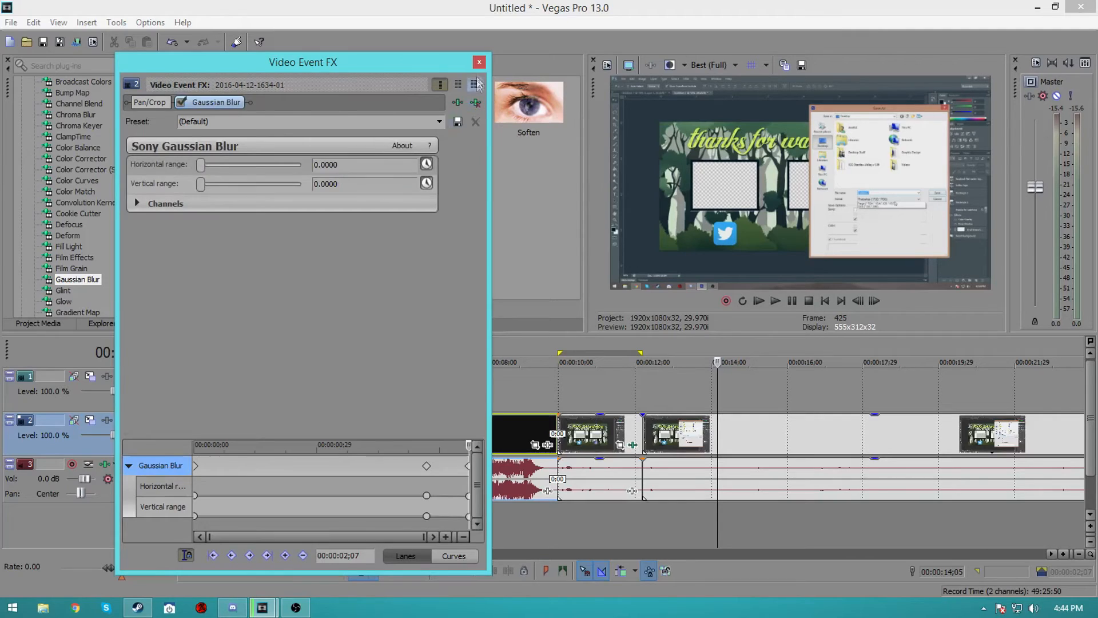
pyautogui.click(479, 62)
# Play back the blurred segment again in the preview
pyautogui.click(560, 404)
pyautogui.click(775, 299)
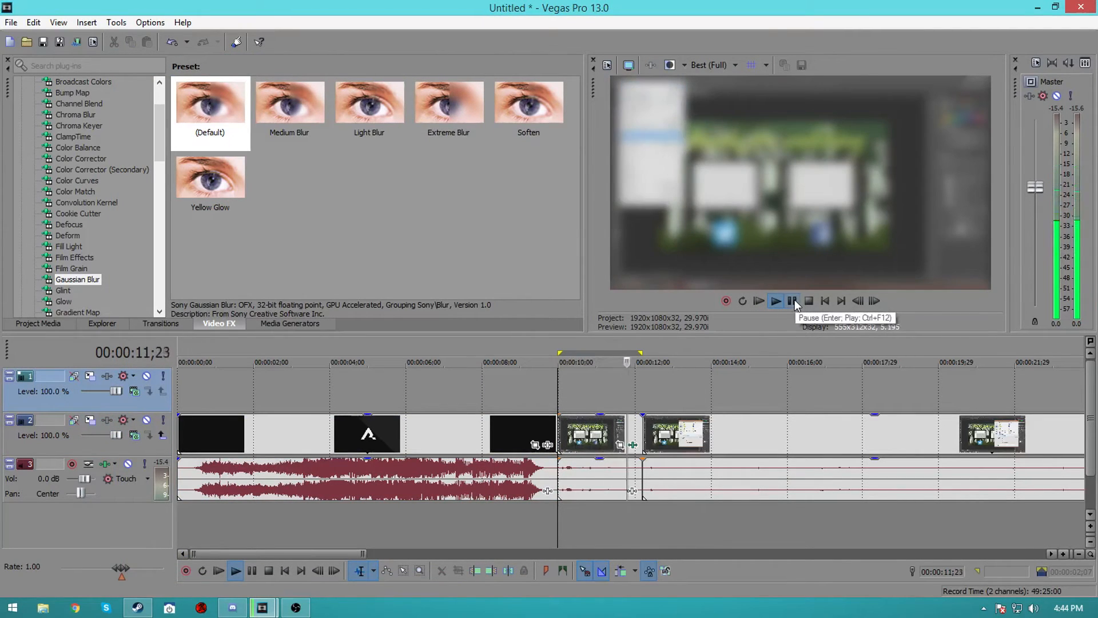
pyautogui.click(795, 300)
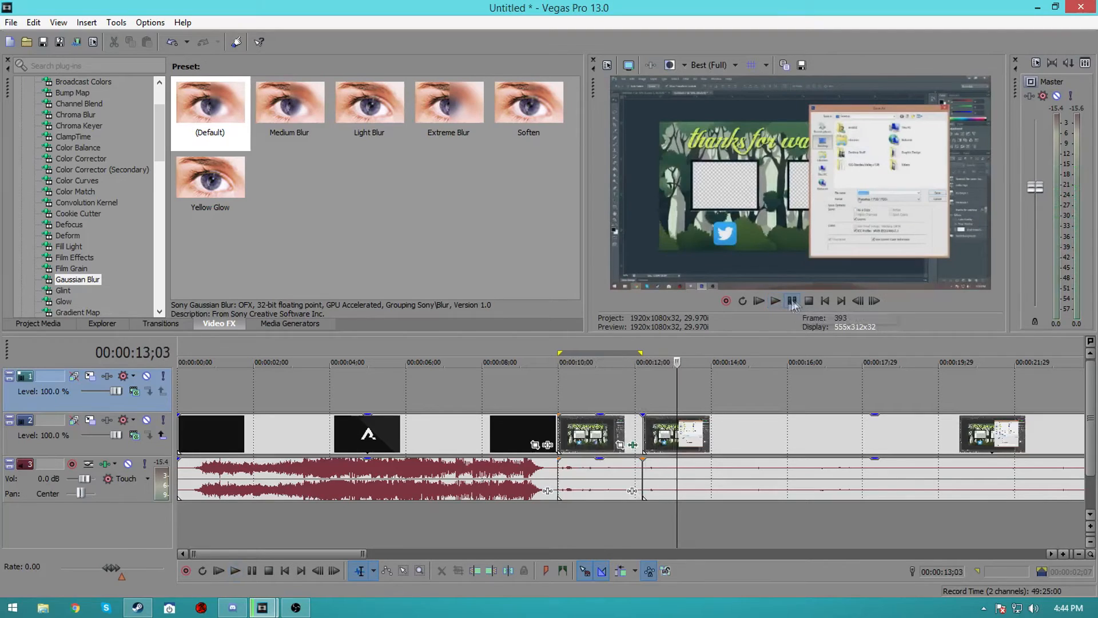
# Move the blur's 00:00:01;26 keyframe earlier in the segment and play the result back
pyautogui.click(633, 444)
pyautogui.moveTo(428, 466); pyautogui.dragTo(379, 467)
pyautogui.click(479, 62)
pyautogui.click(559, 400)
pyautogui.click(776, 301)
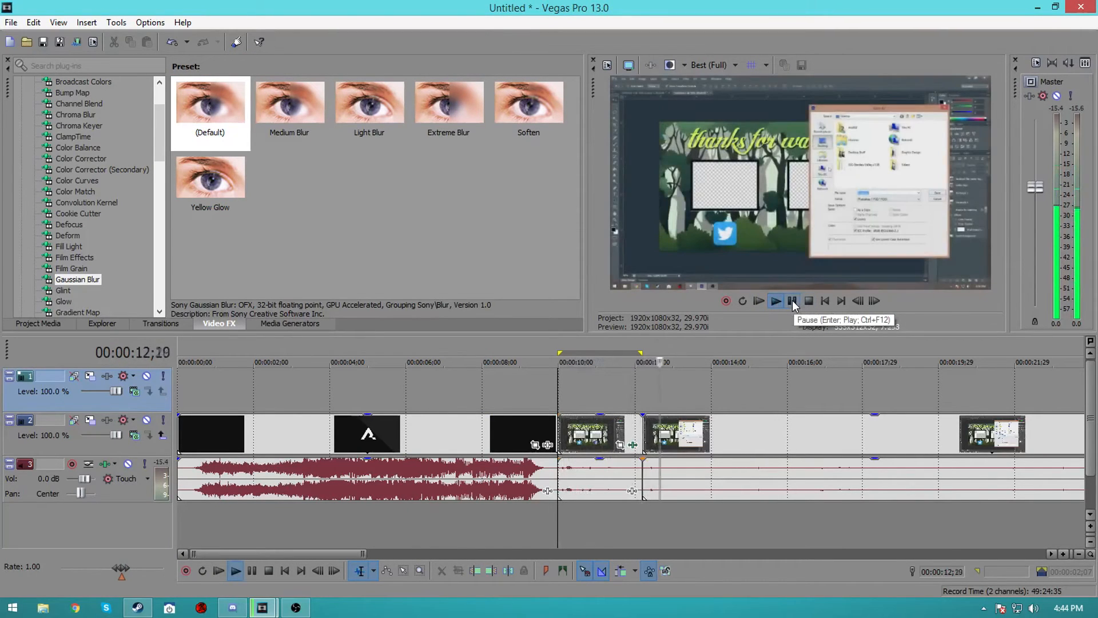
# Stop playback and add fade-outs to the end of the last video event and its audio event
pyautogui.click(792, 301)
pyautogui.scroll(-5, 606, 469)
pyautogui.scroll(-2, 606, 469)
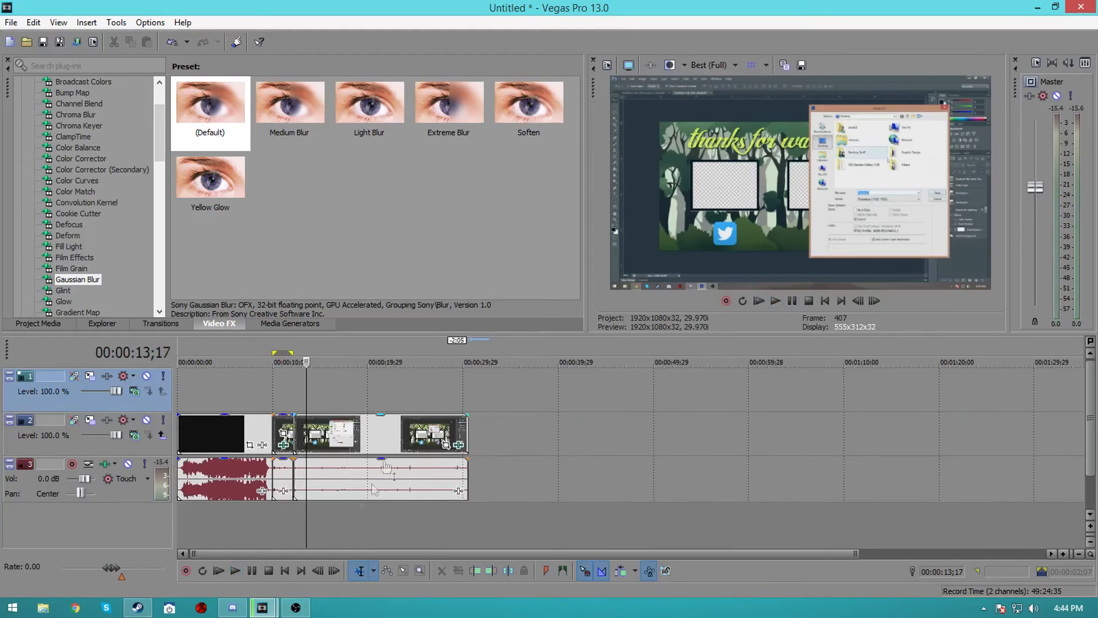
pyautogui.scroll(2, 373, 410)
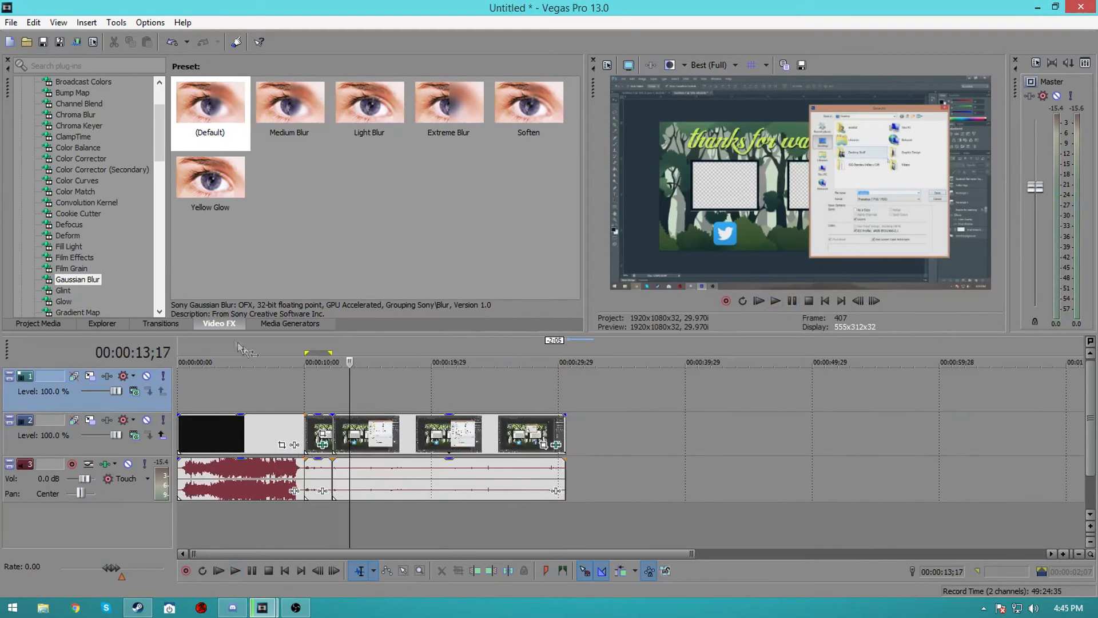
pyautogui.scroll(2, 348, 419)
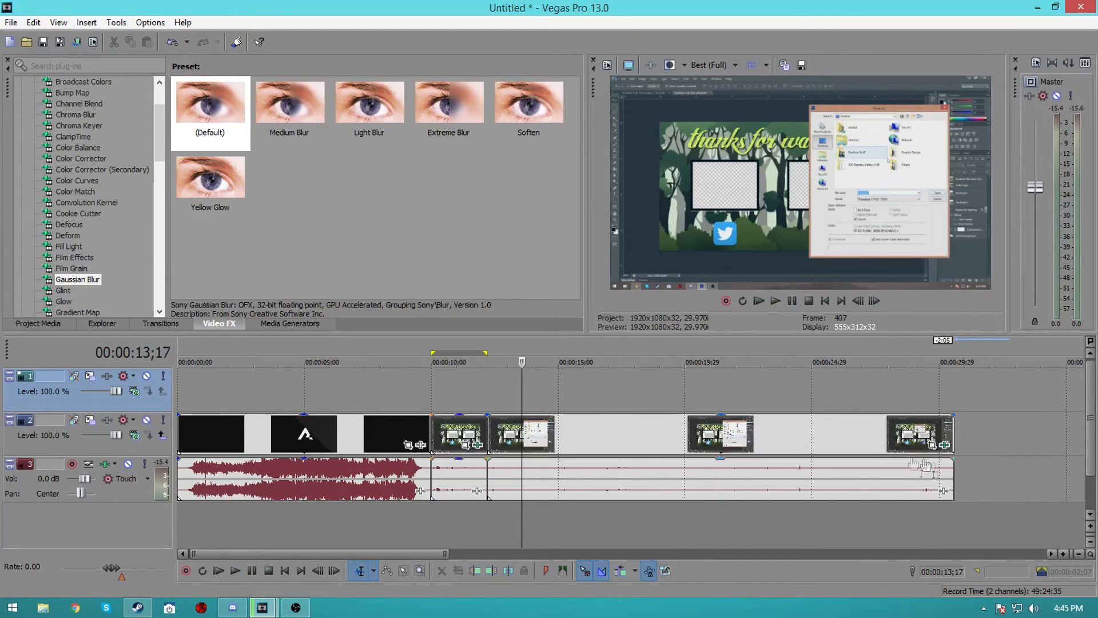
pyautogui.scroll(-4, 527, 439)
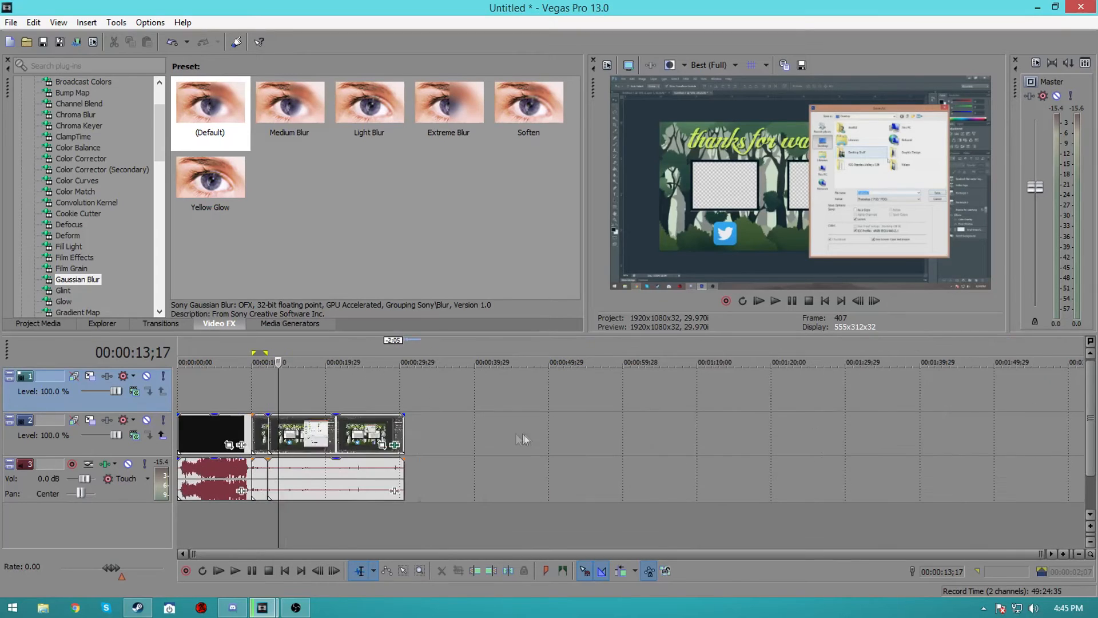
pyautogui.click(198, 426)
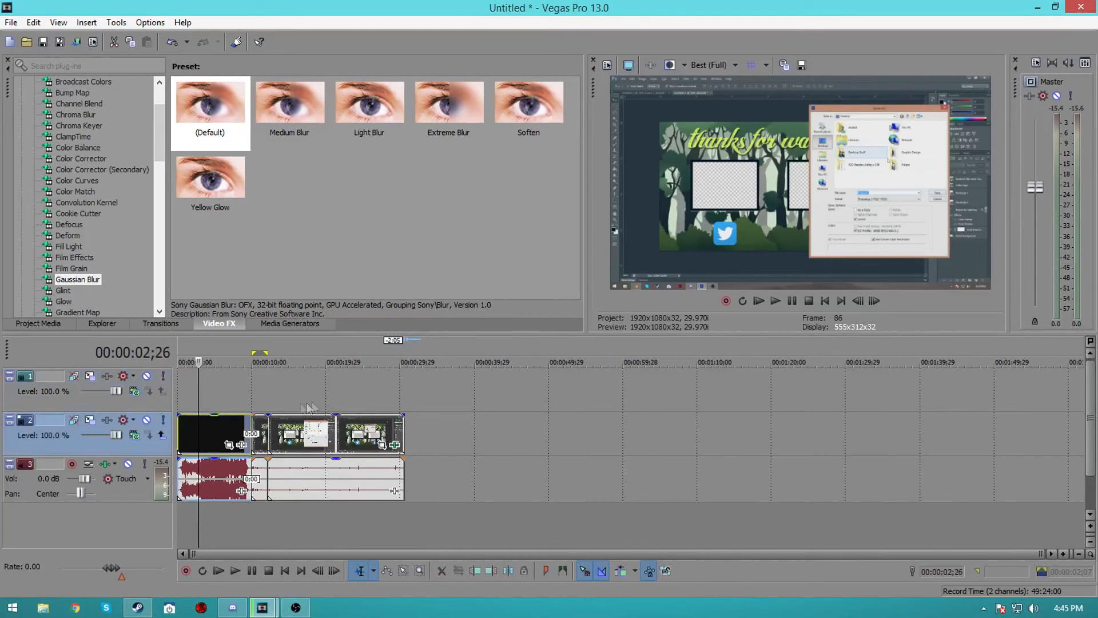
pyautogui.click(438, 430)
pyautogui.click(403, 428)
pyautogui.scroll(2, 281, 442)
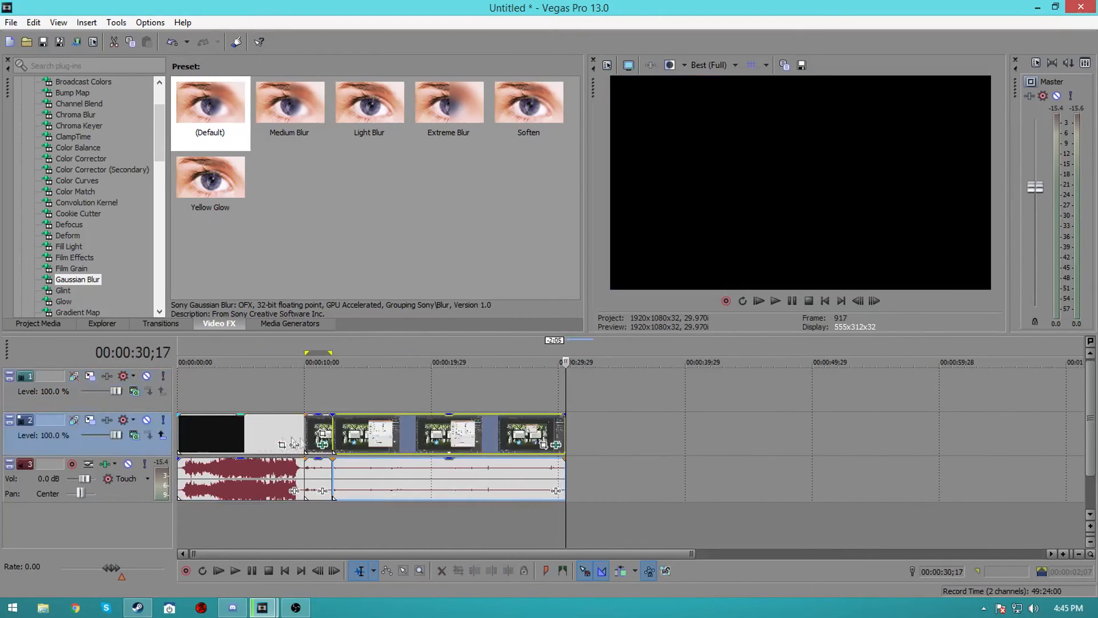
pyautogui.click(557, 432)
pyautogui.scroll(5, 558, 434)
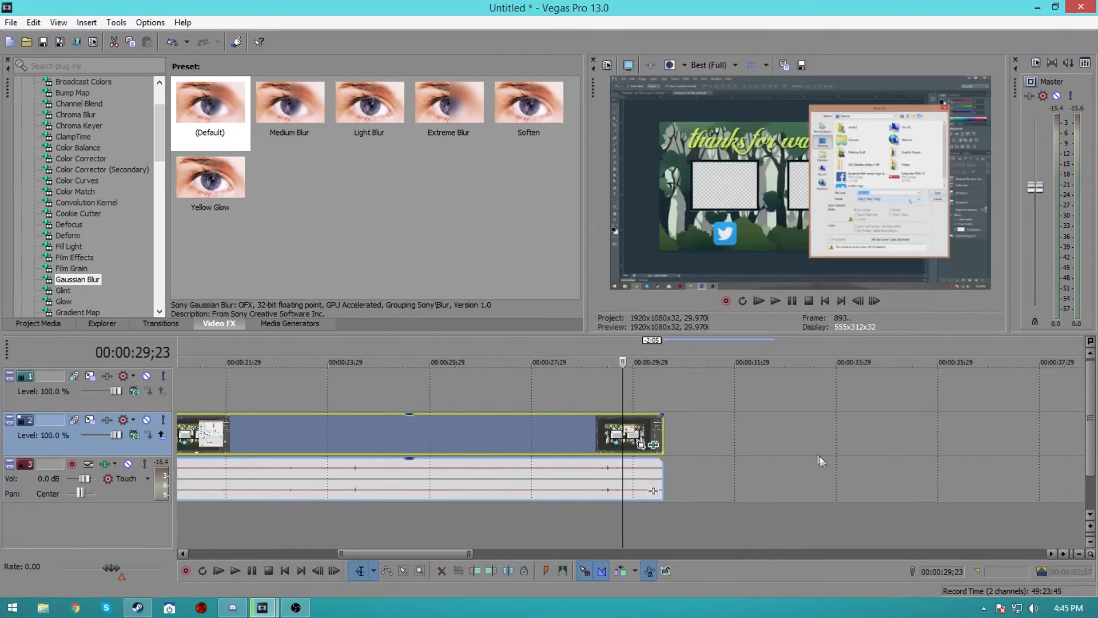
pyautogui.moveTo(702, 414); pyautogui.dragTo(654, 419)
pyautogui.moveTo(702, 458); pyautogui.dragTo(654, 460)
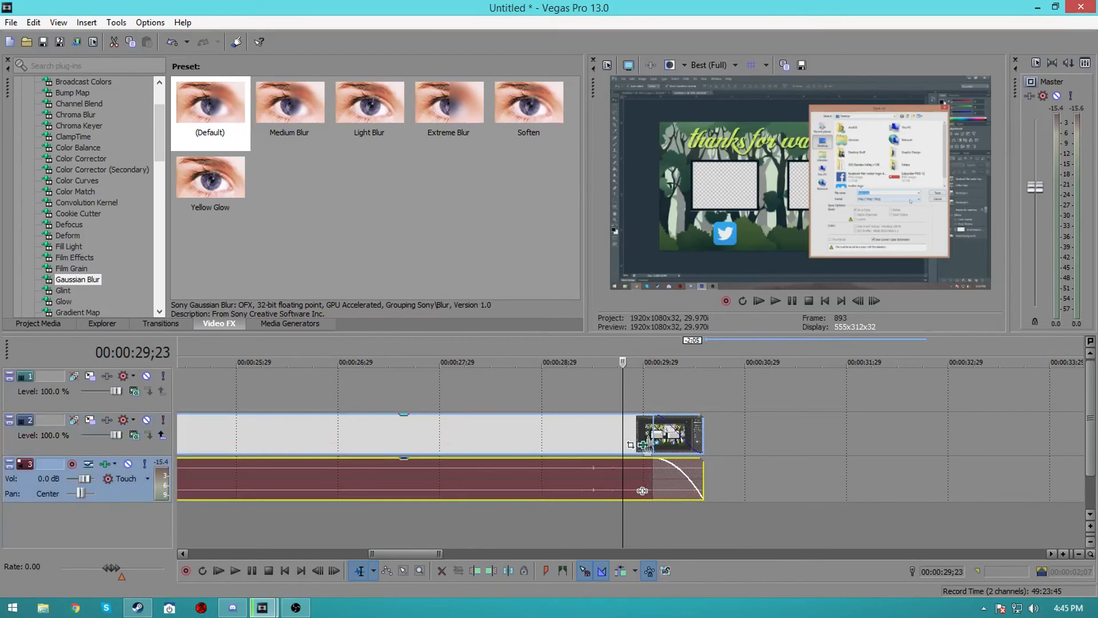
pyautogui.click(652, 433)
# Play back the faded ending in the preview
pyautogui.click(776, 301)
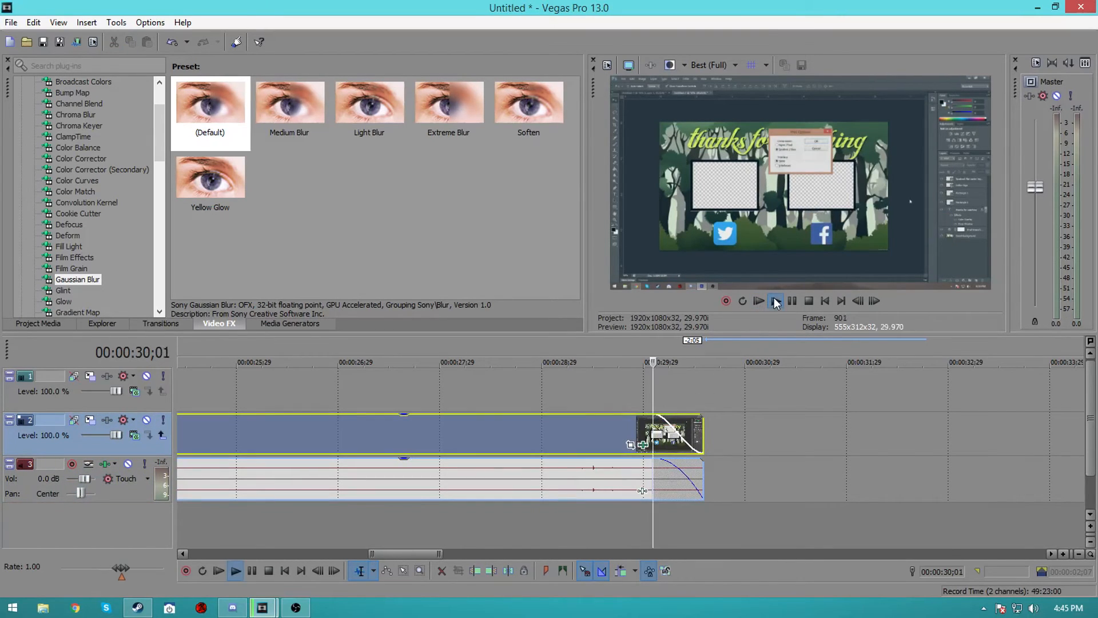
pyautogui.click(793, 301)
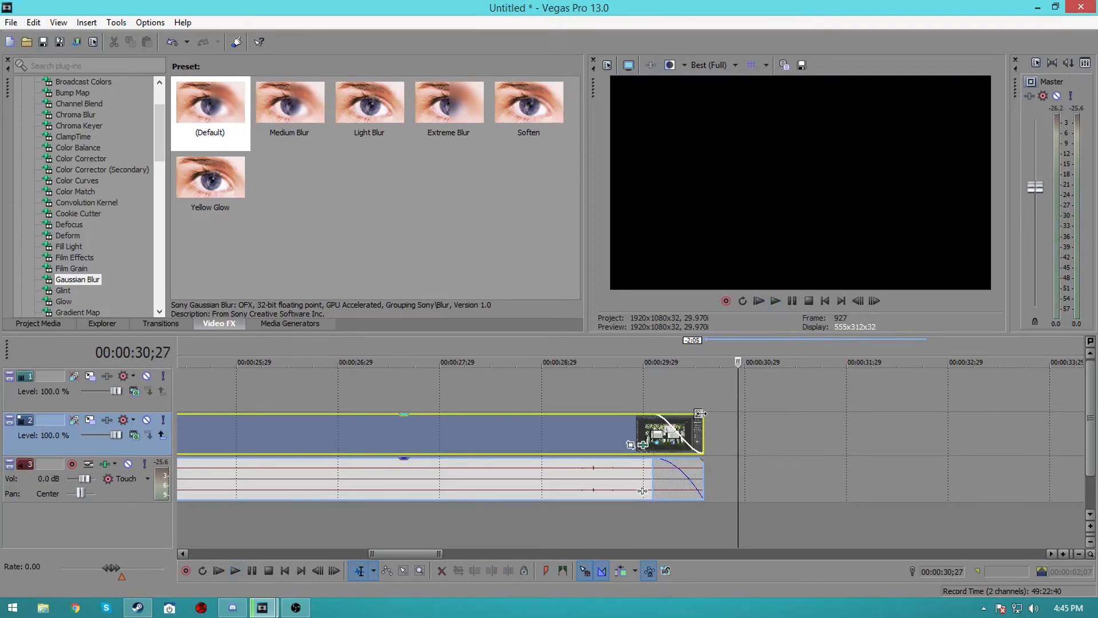
pyautogui.click(654, 412)
# Delete the recording's audio event that follows the intro audio on the audio track
pyautogui.click(666, 473)
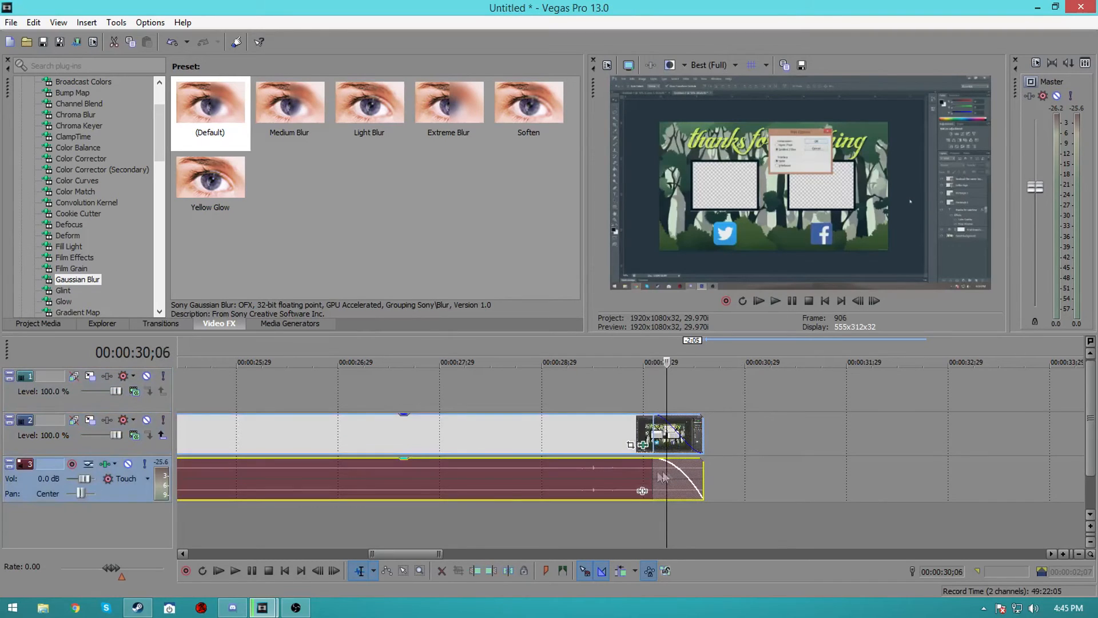
pyautogui.click(646, 466)
pyautogui.click(661, 465)
pyautogui.click(647, 468)
pyautogui.scroll(-5, 613, 470)
pyautogui.click(438, 470)
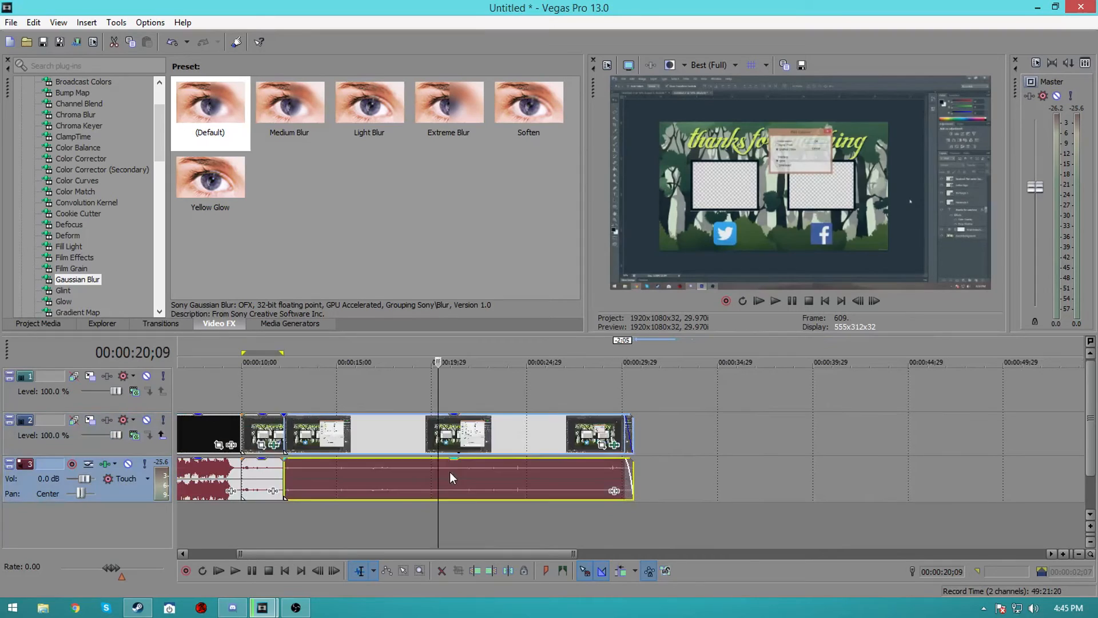
pyautogui.click(450, 472)
pyautogui.click(493, 429)
pyautogui.click(497, 465)
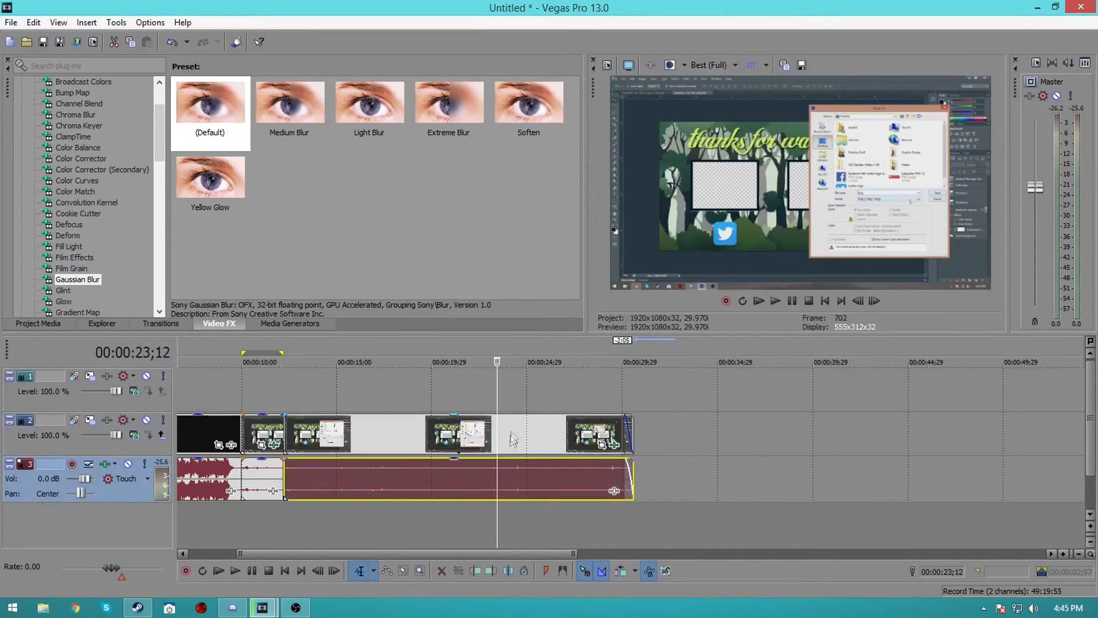
pyautogui.press('Delete')
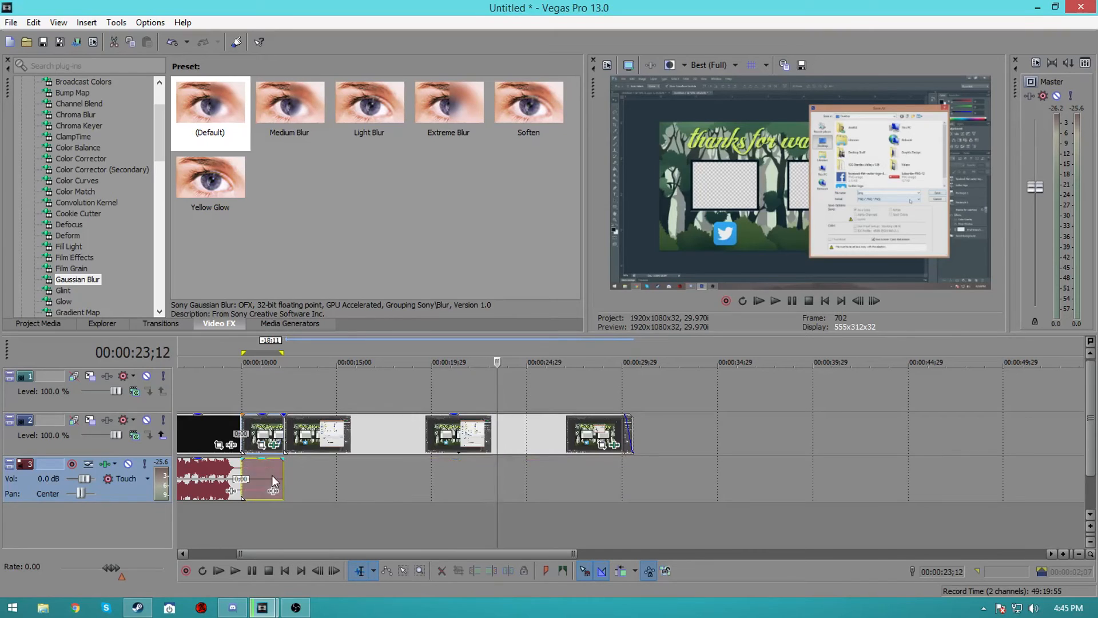
# Open the render dialog and customize the YouTube HD 30FPS MP4 template
pyautogui.click(272, 482)
pyautogui.click(366, 447)
pyautogui.click(562, 446)
pyautogui.click(576, 443)
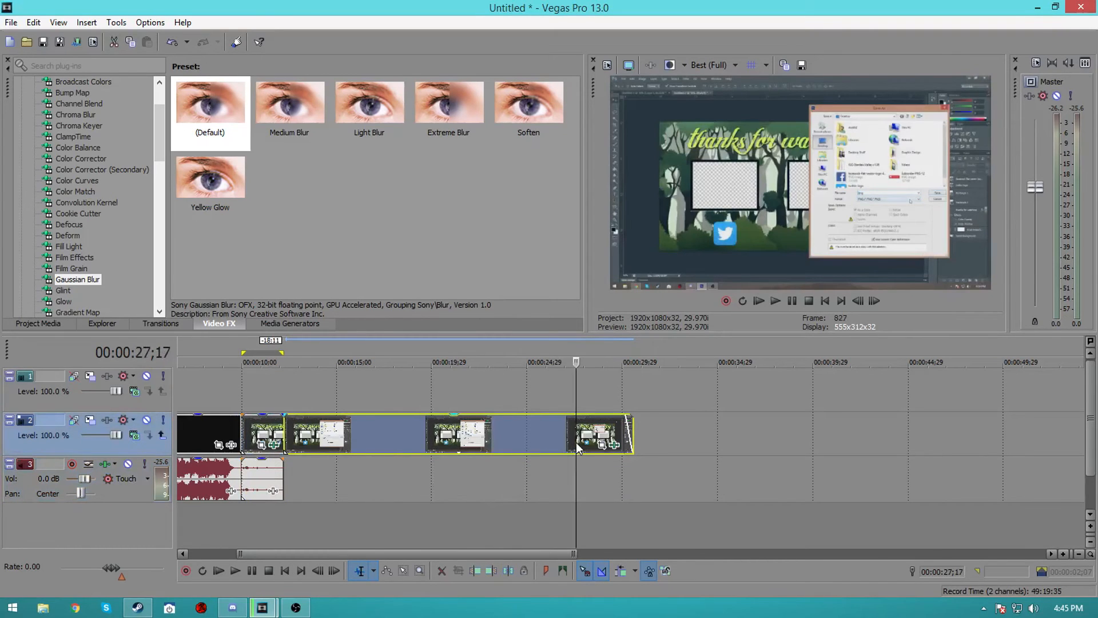
pyautogui.click(181, 437)
pyautogui.moveTo(326, 554); pyautogui.dragTo(278, 553)
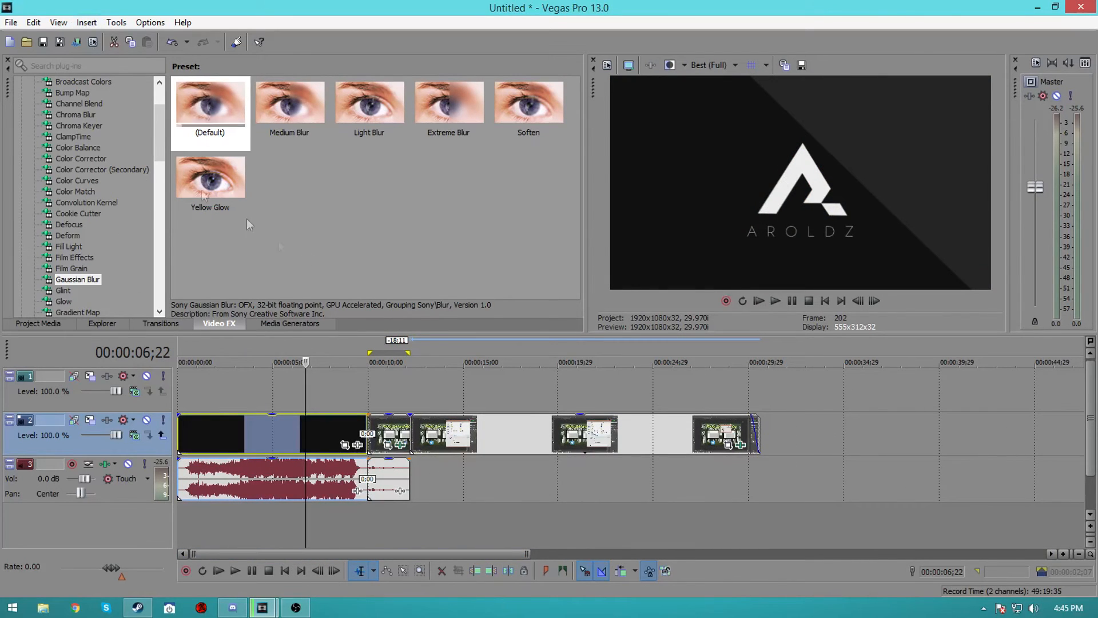
pyautogui.click(77, 41)
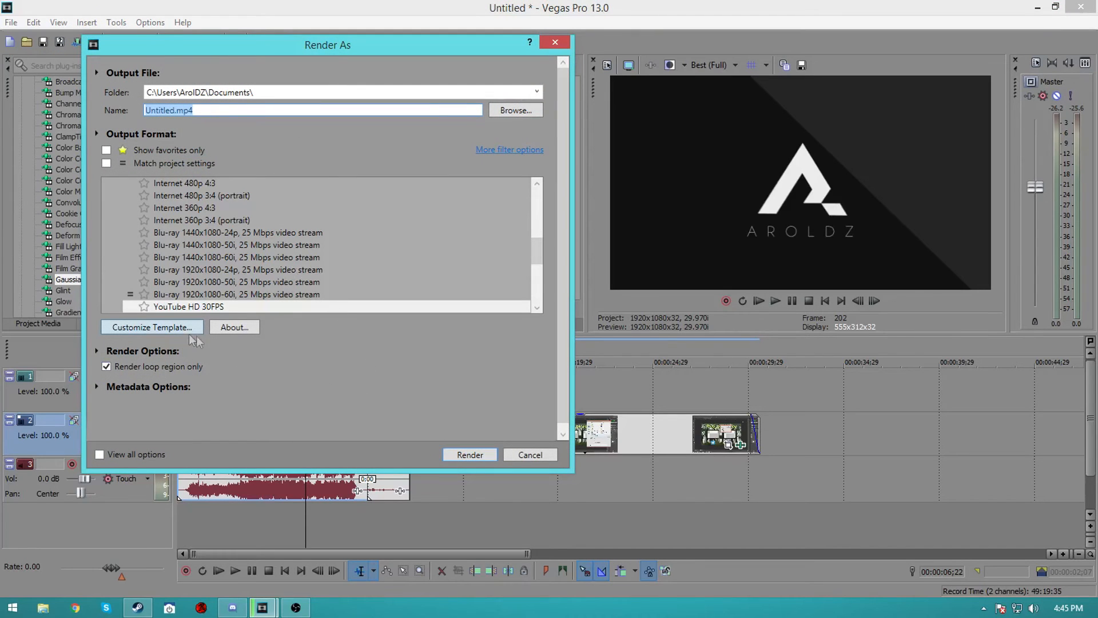
pyautogui.click(182, 330)
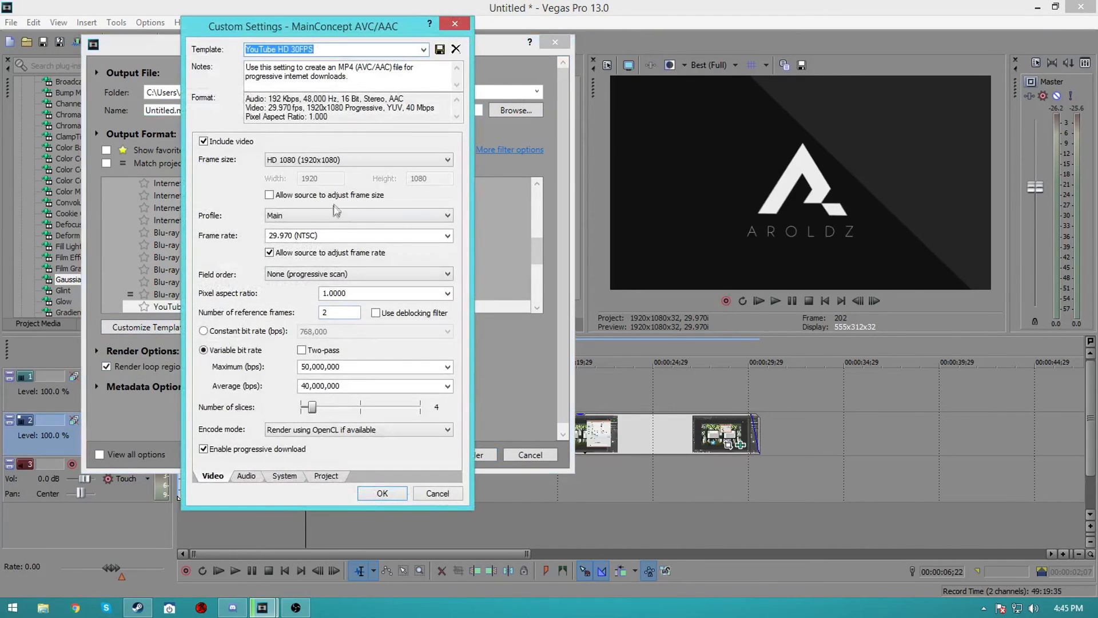
# Examine the template's video settings: frame rate, maximum and average bit rates, and encode mode options
pyautogui.click(309, 237)
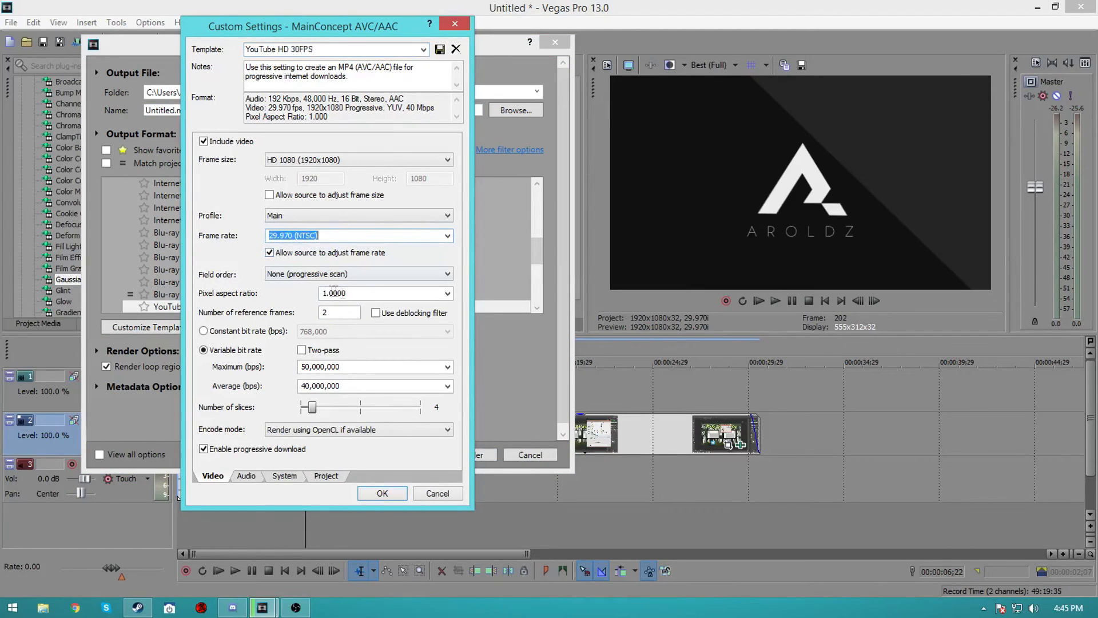
pyautogui.click(302, 366)
pyautogui.click(304, 386)
pyautogui.click(310, 366)
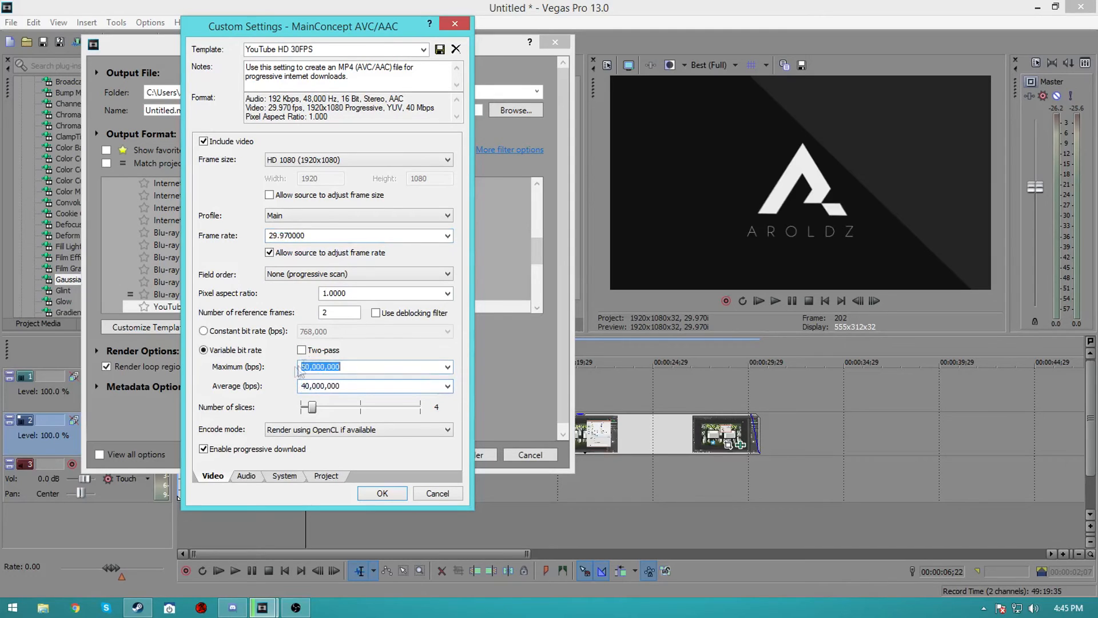
pyautogui.click(313, 386)
pyautogui.click(317, 386)
pyautogui.click(317, 435)
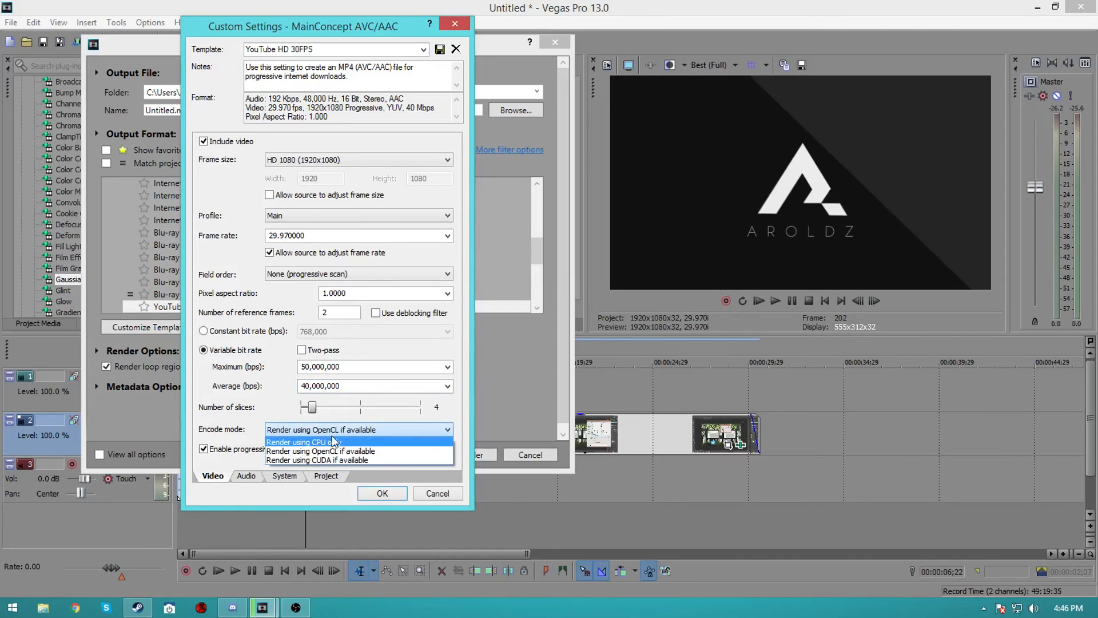
pyautogui.click(344, 432)
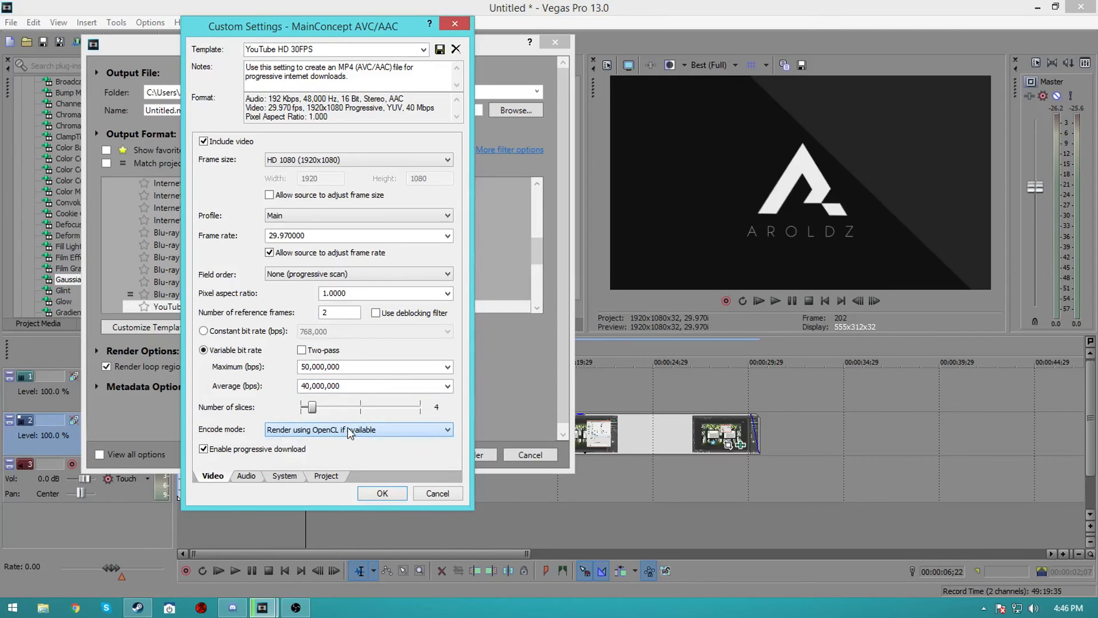
# Check GPU availability on the system page and review the encode mode options again
pyautogui.click(285, 476)
pyautogui.click(232, 183)
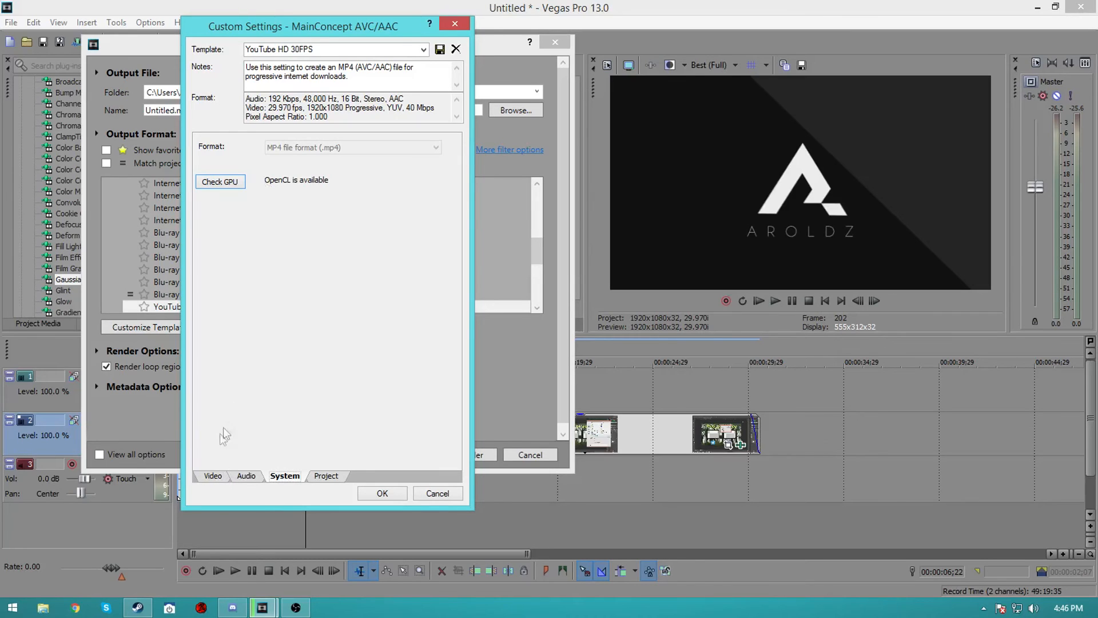
pyautogui.click(209, 479)
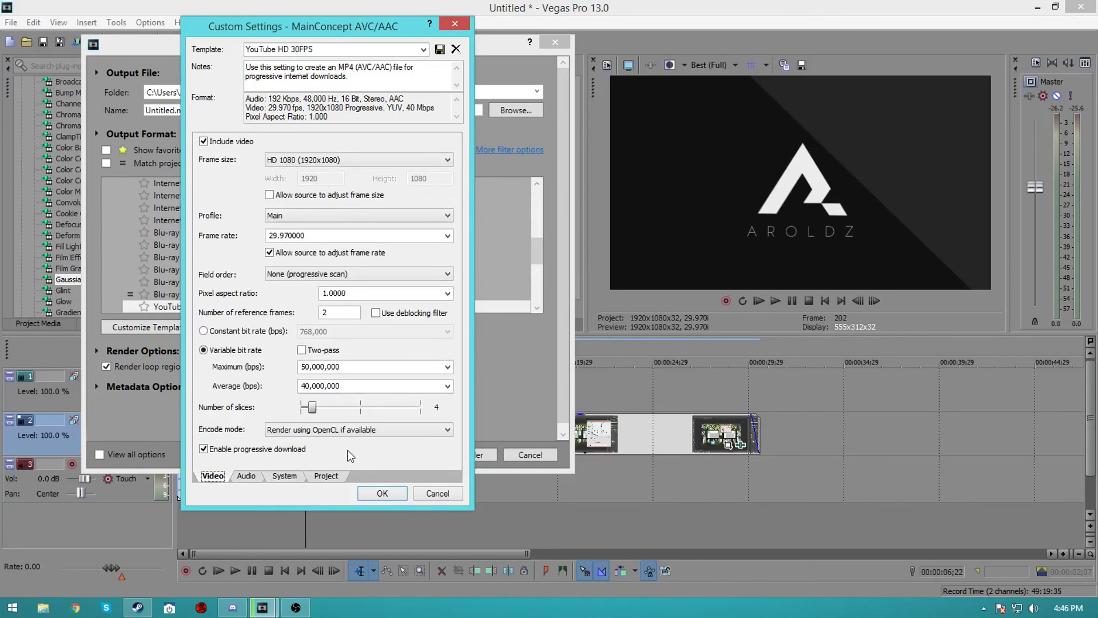
pyautogui.click(347, 430)
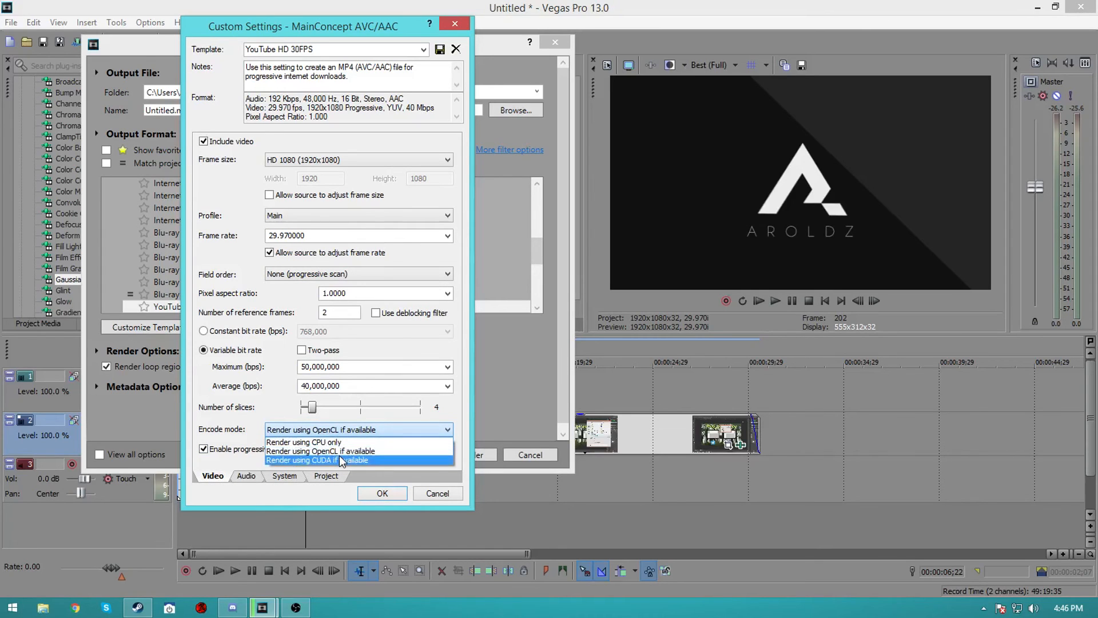
pyautogui.click(363, 426)
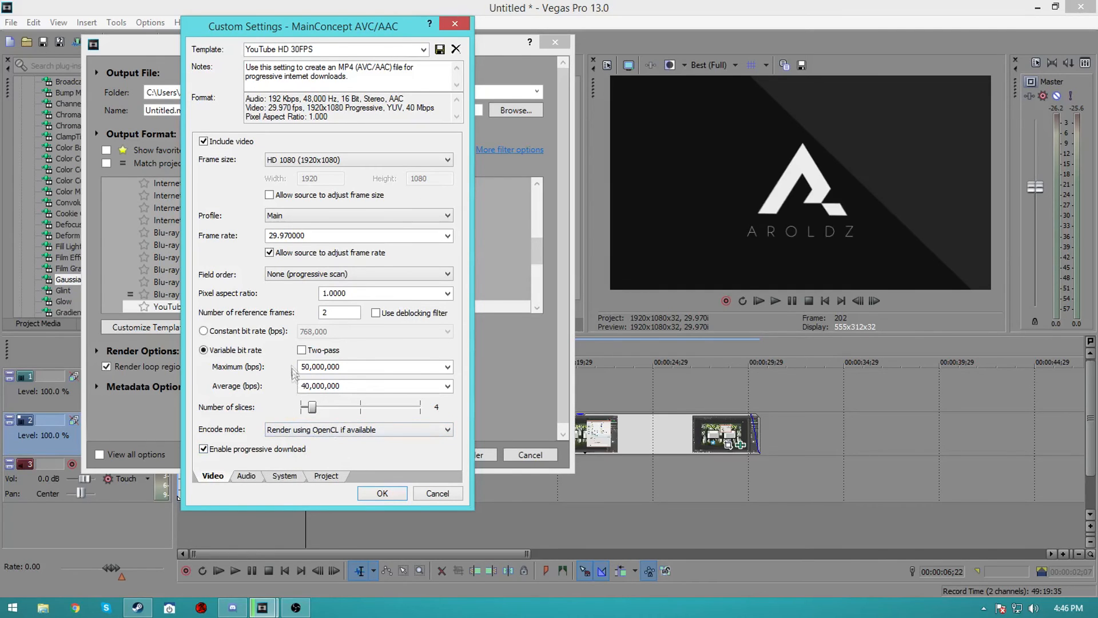
pyautogui.click(314, 432)
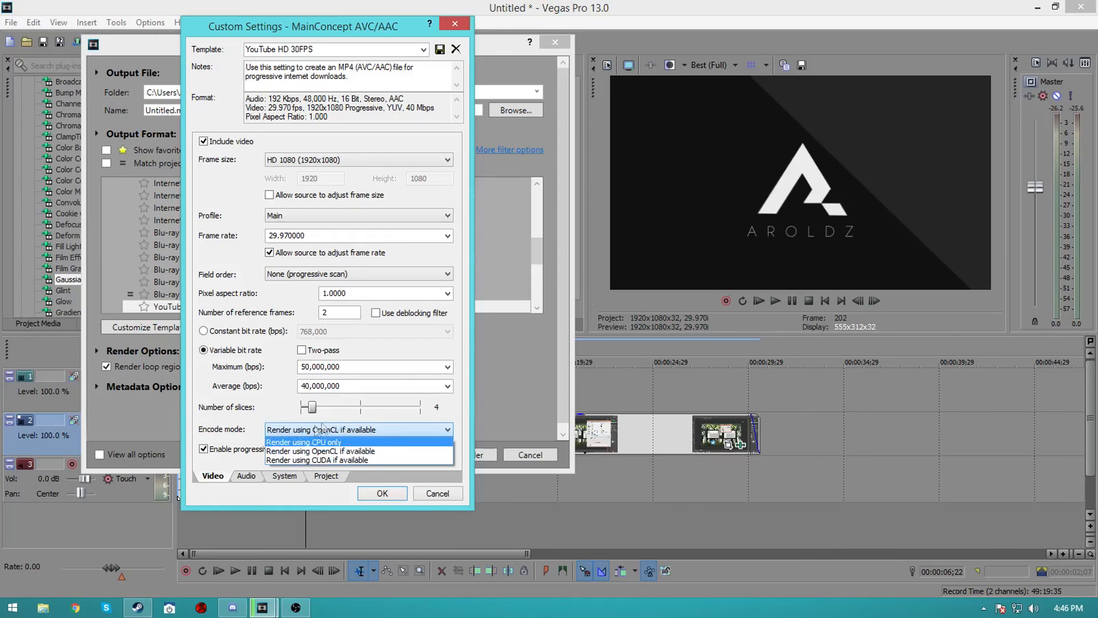
# Review the template's audio settings and the project video rendering quality options
pyautogui.click(260, 479)
pyautogui.click(257, 478)
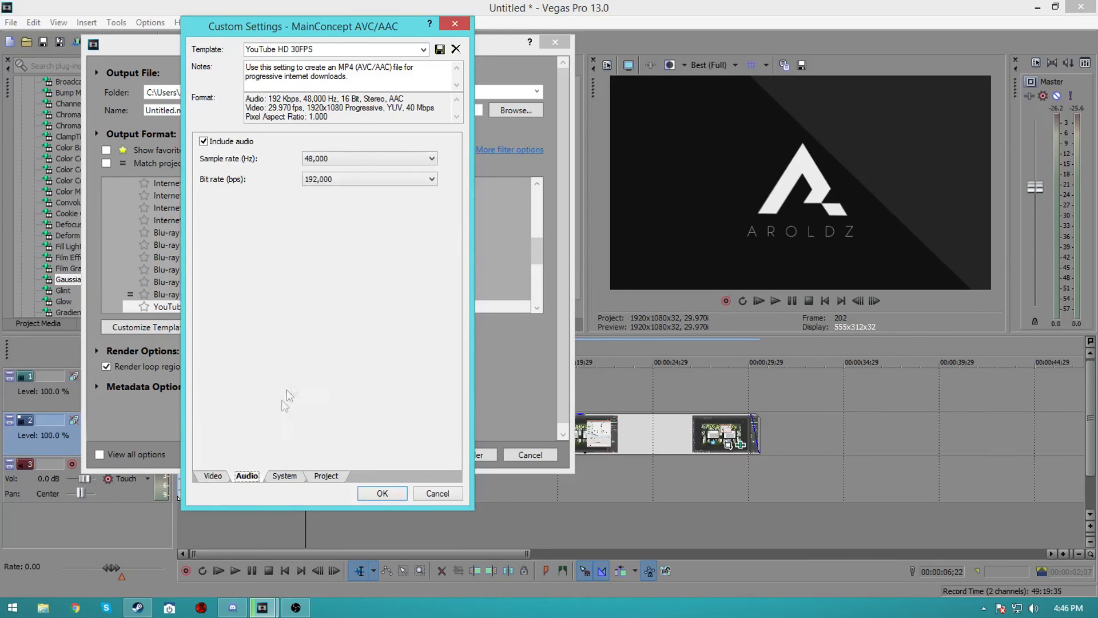
pyautogui.click(280, 476)
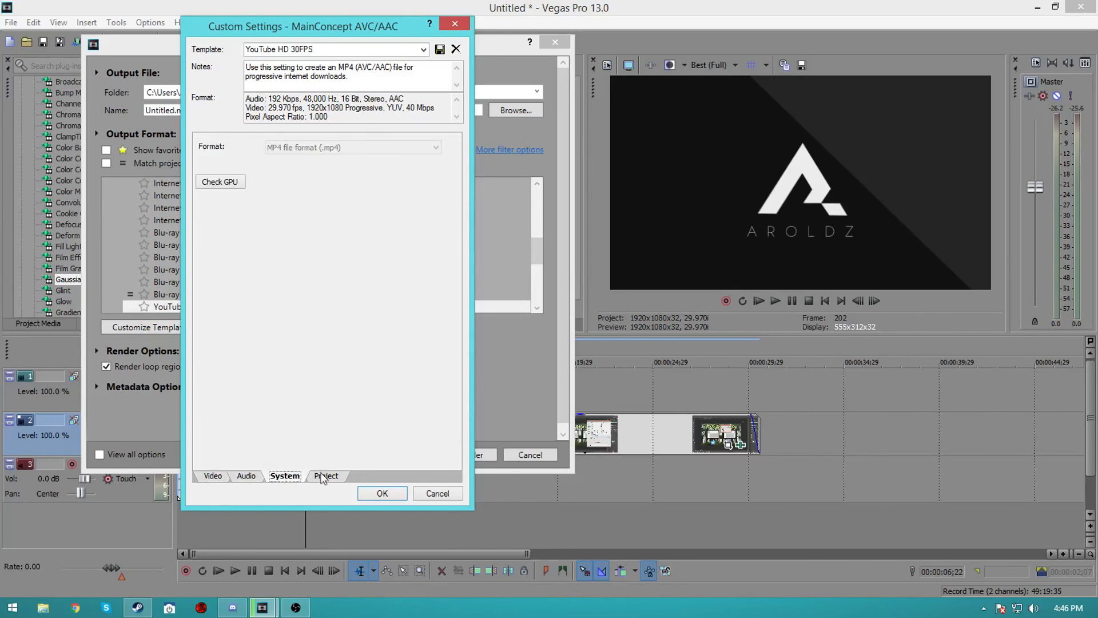
pyautogui.click(323, 476)
pyautogui.click(343, 147)
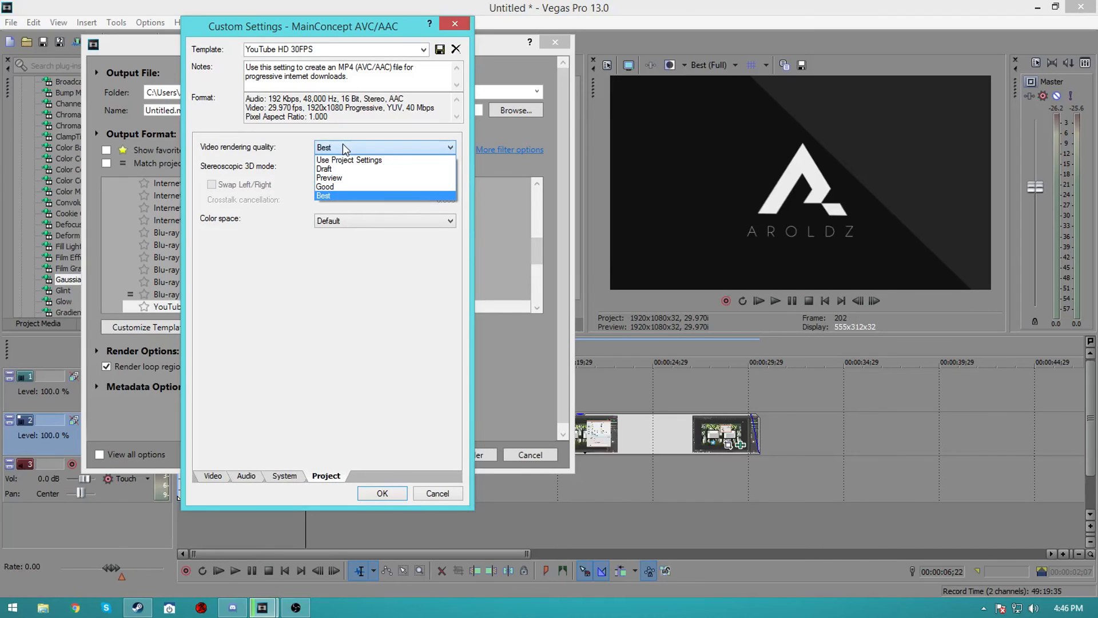
pyautogui.click(343, 147)
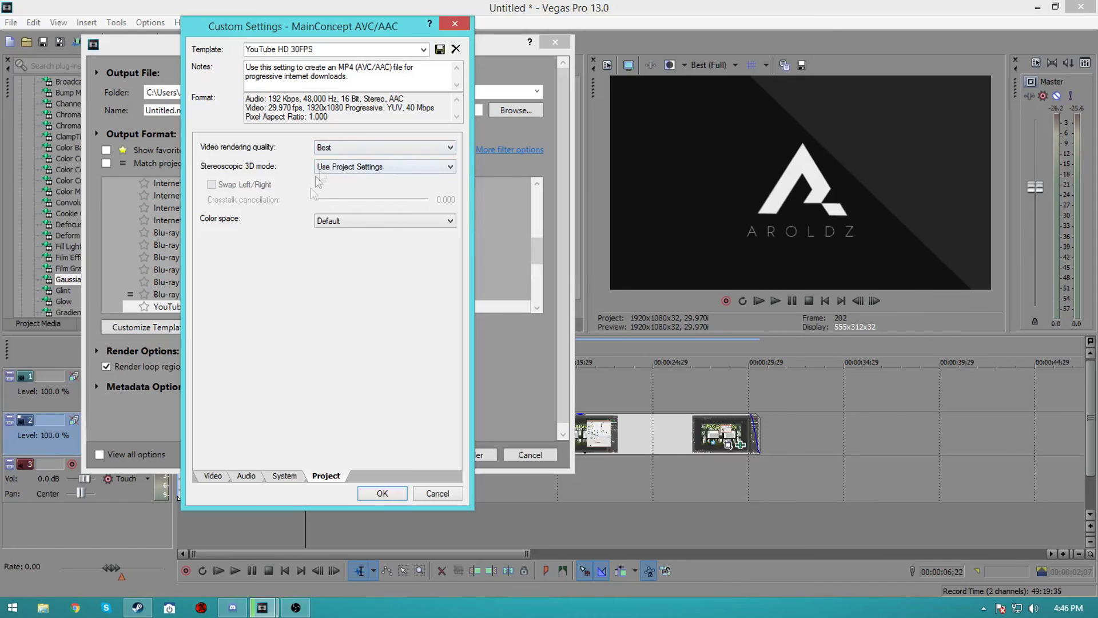
pyautogui.click(213, 476)
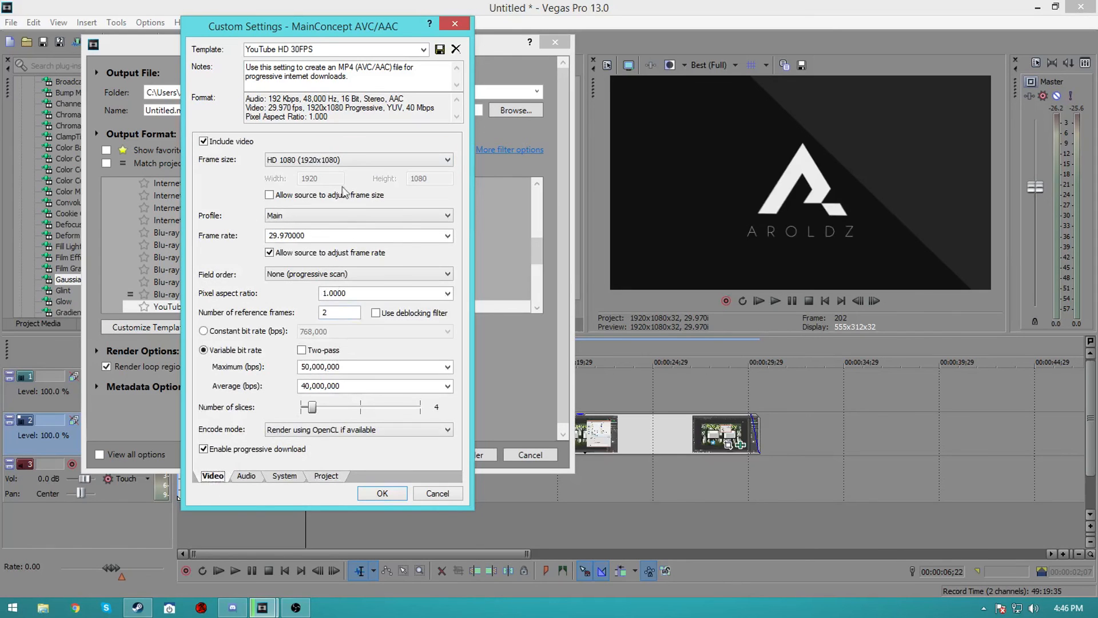
pyautogui.click(326, 476)
pyautogui.click(337, 147)
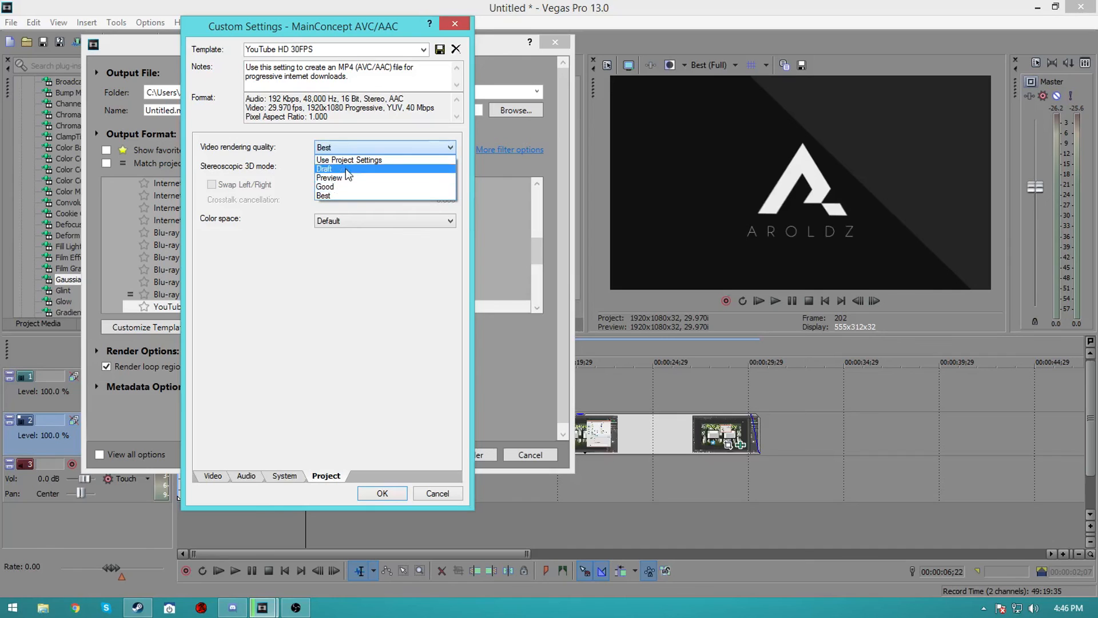
pyautogui.click(219, 479)
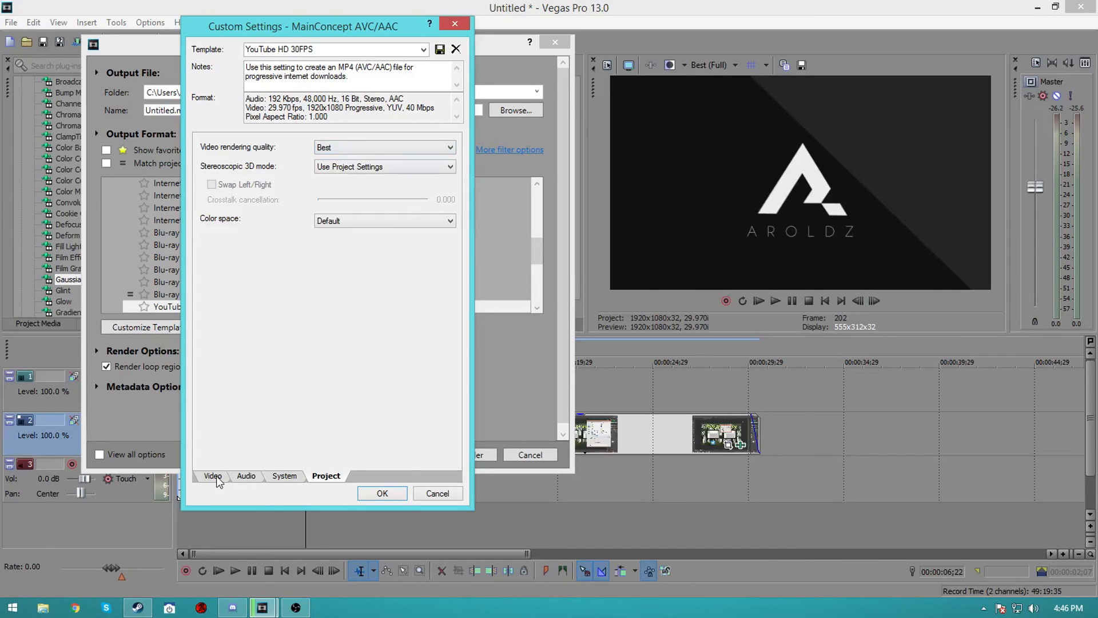
# Accept the customized template settings and close the render dialog without rendering
pyautogui.click(215, 478)
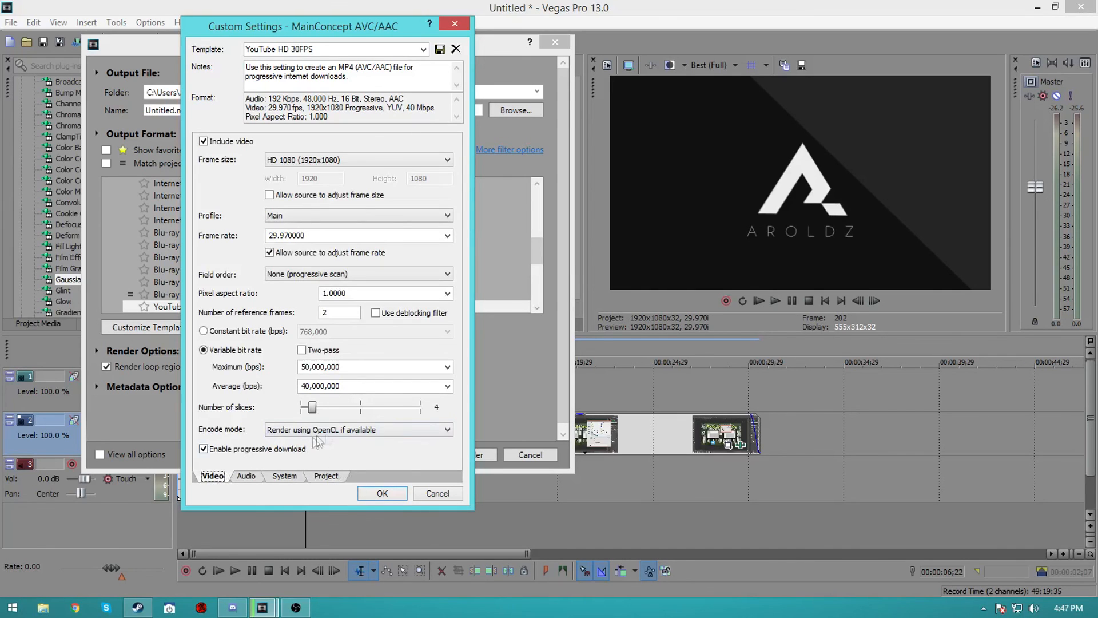
pyautogui.click(382, 493)
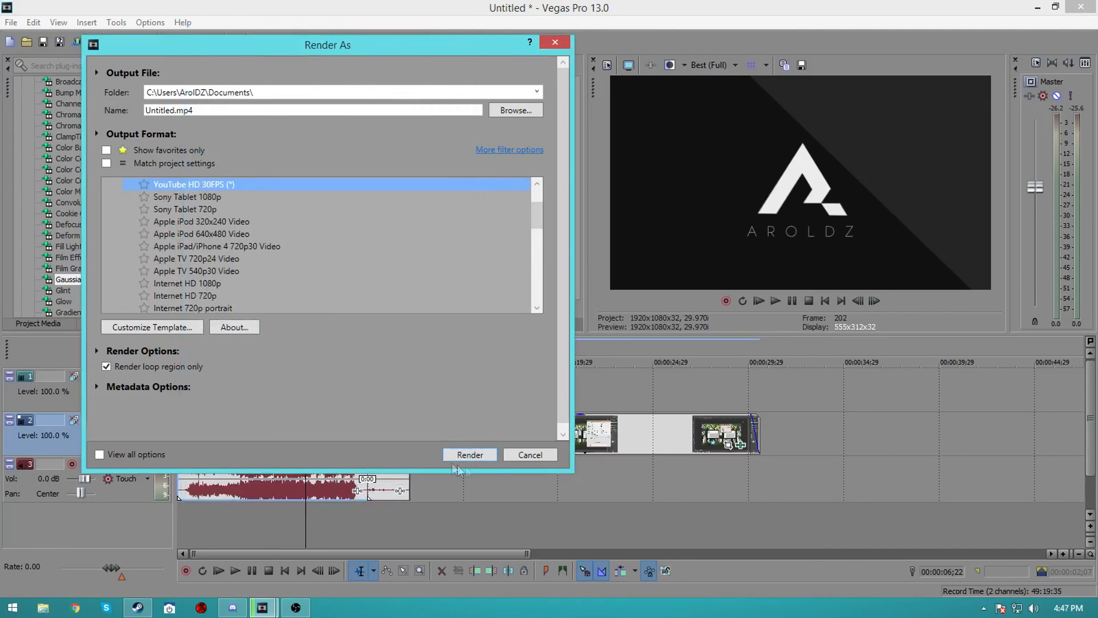
pyautogui.click(522, 454)
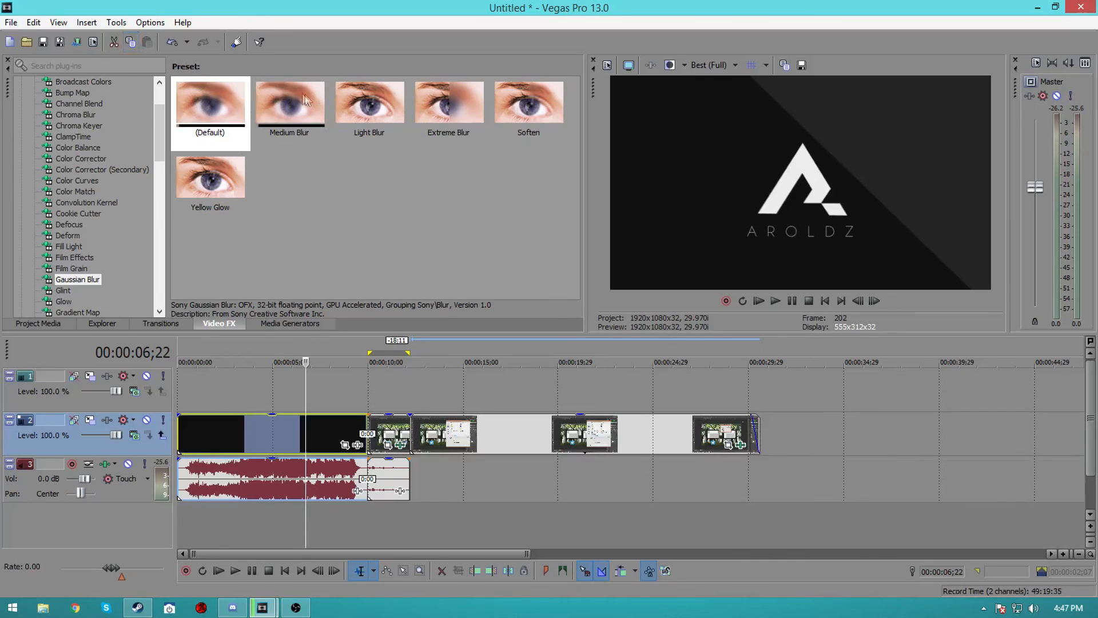
# Browse the Video FX plug-in list and inspect the presets offered by several effects
pyautogui.scroll(-15, 136, 256)
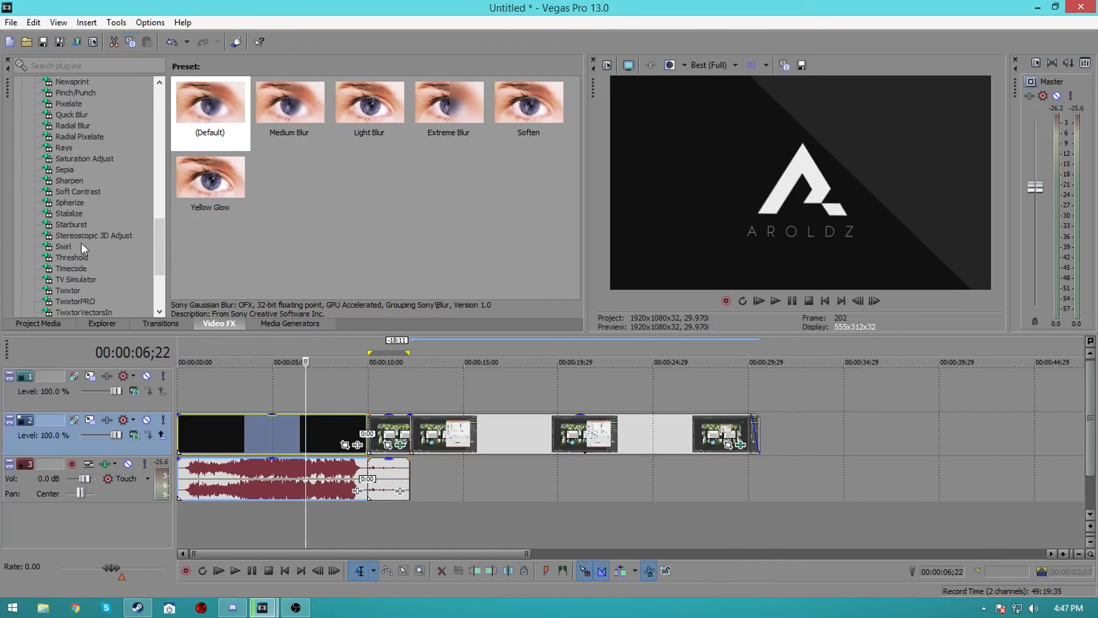
pyautogui.click(73, 268)
pyautogui.scroll(-4, 88, 245)
pyautogui.click(89, 202)
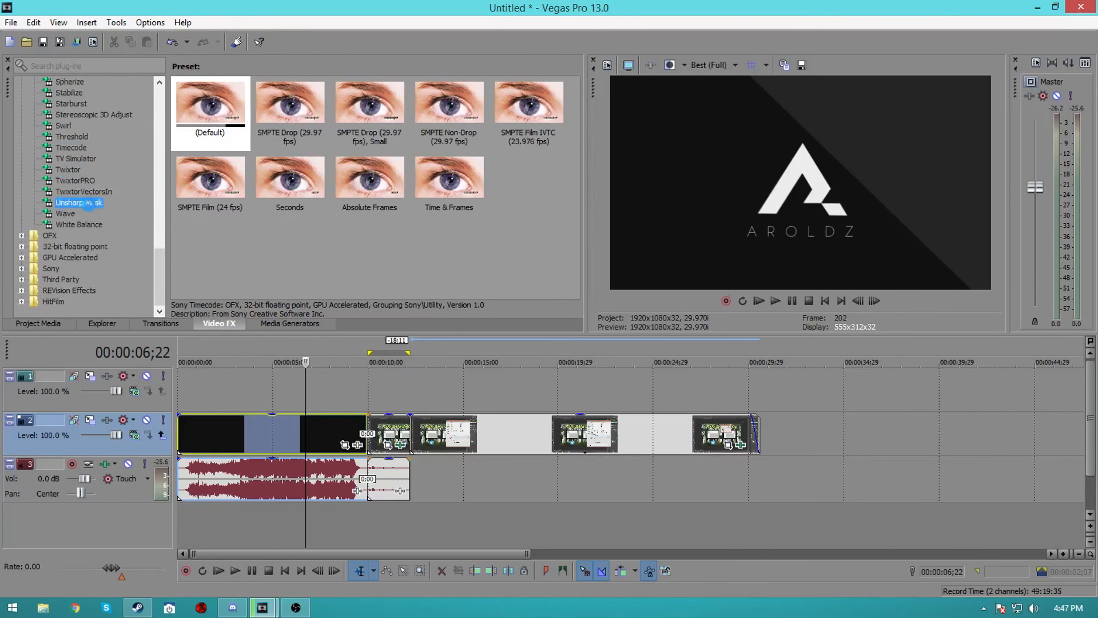
pyautogui.click(84, 225)
pyautogui.scroll(12, 95, 200)
pyautogui.scroll(4, 94, 201)
pyautogui.click(91, 201)
pyautogui.scroll(3, 82, 183)
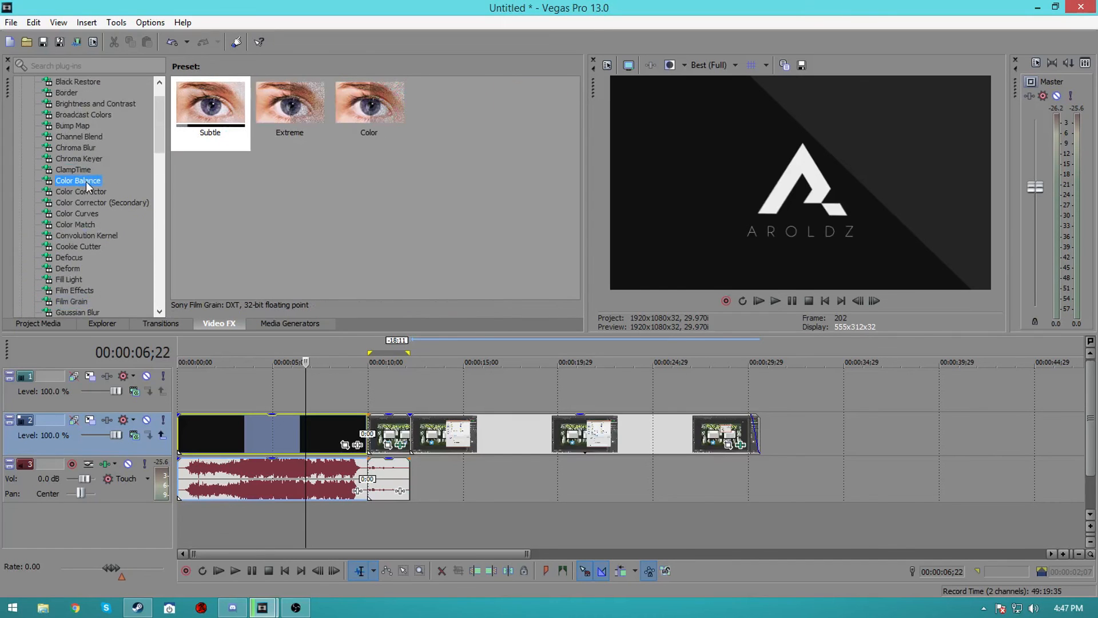
pyautogui.click(86, 180)
pyautogui.scroll(3, 86, 181)
pyautogui.click(86, 181)
pyautogui.click(85, 147)
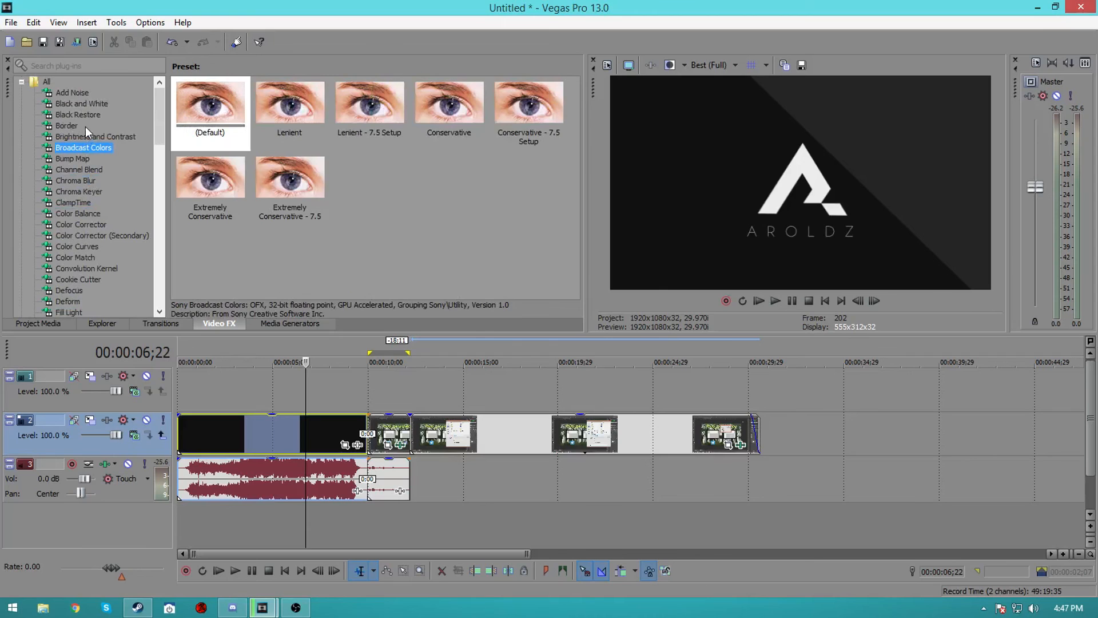
pyautogui.click(82, 103)
pyautogui.click(81, 136)
pyautogui.click(80, 147)
pyautogui.click(81, 192)
pyautogui.click(80, 247)
pyautogui.click(79, 258)
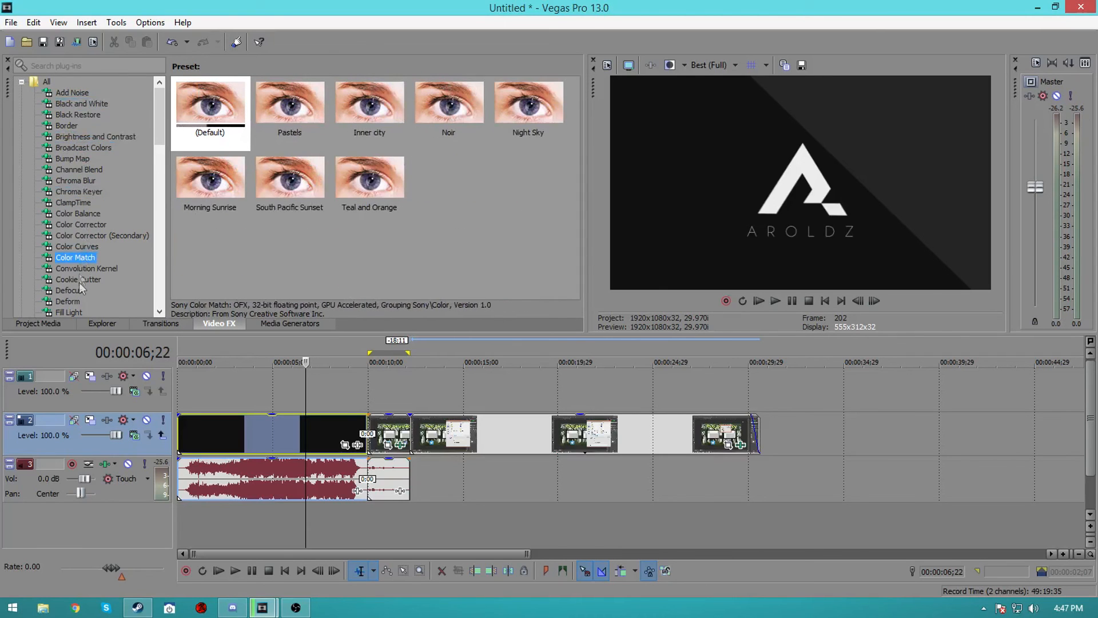
pyautogui.scroll(-5, 79, 271)
pyautogui.scroll(5, 72, 274)
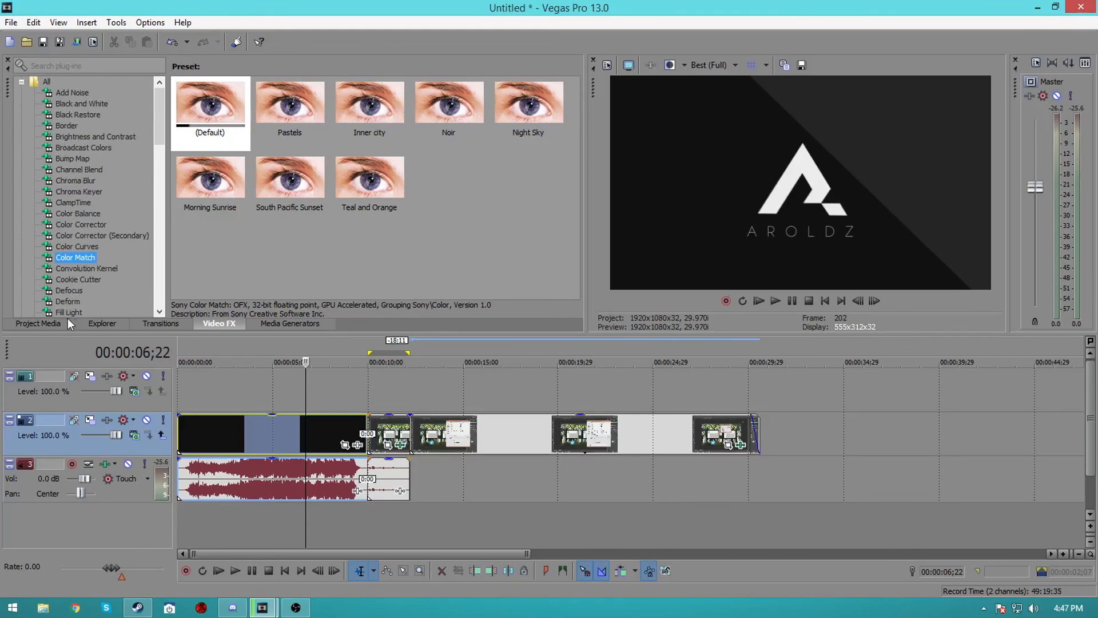